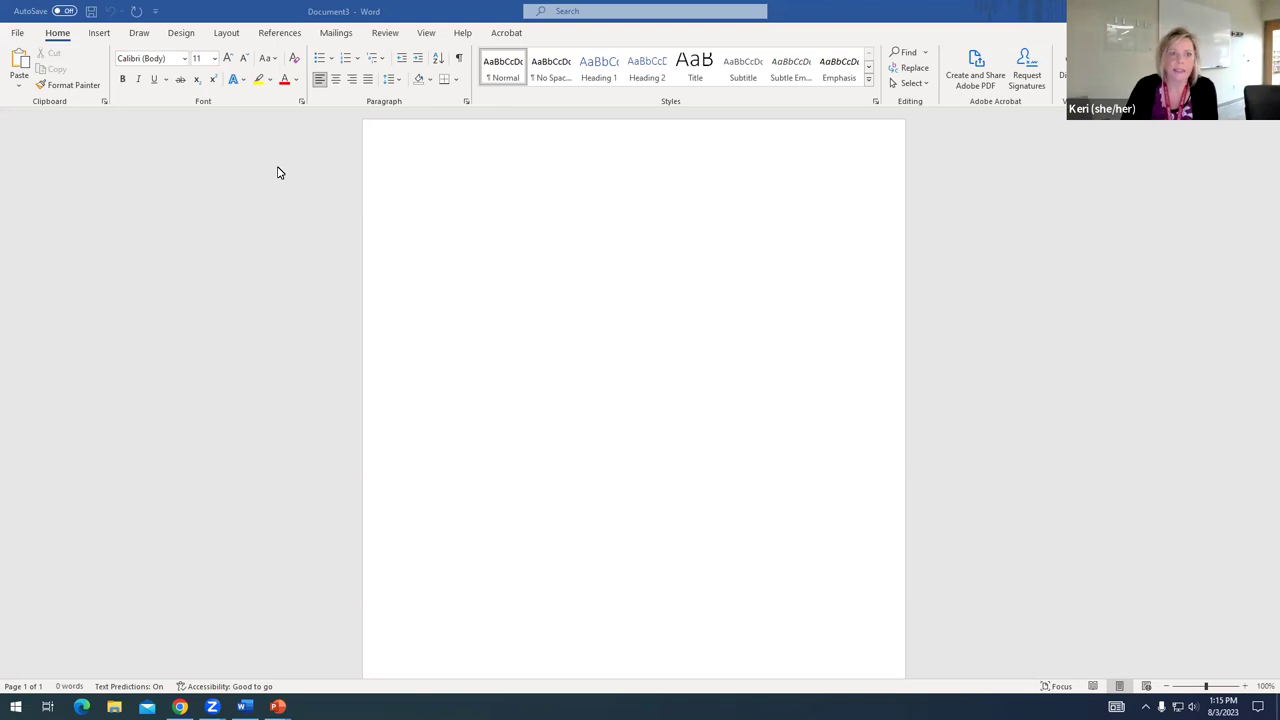
Step: Set the blank document's font to Times New Roman at size 12
left_click(215, 61)
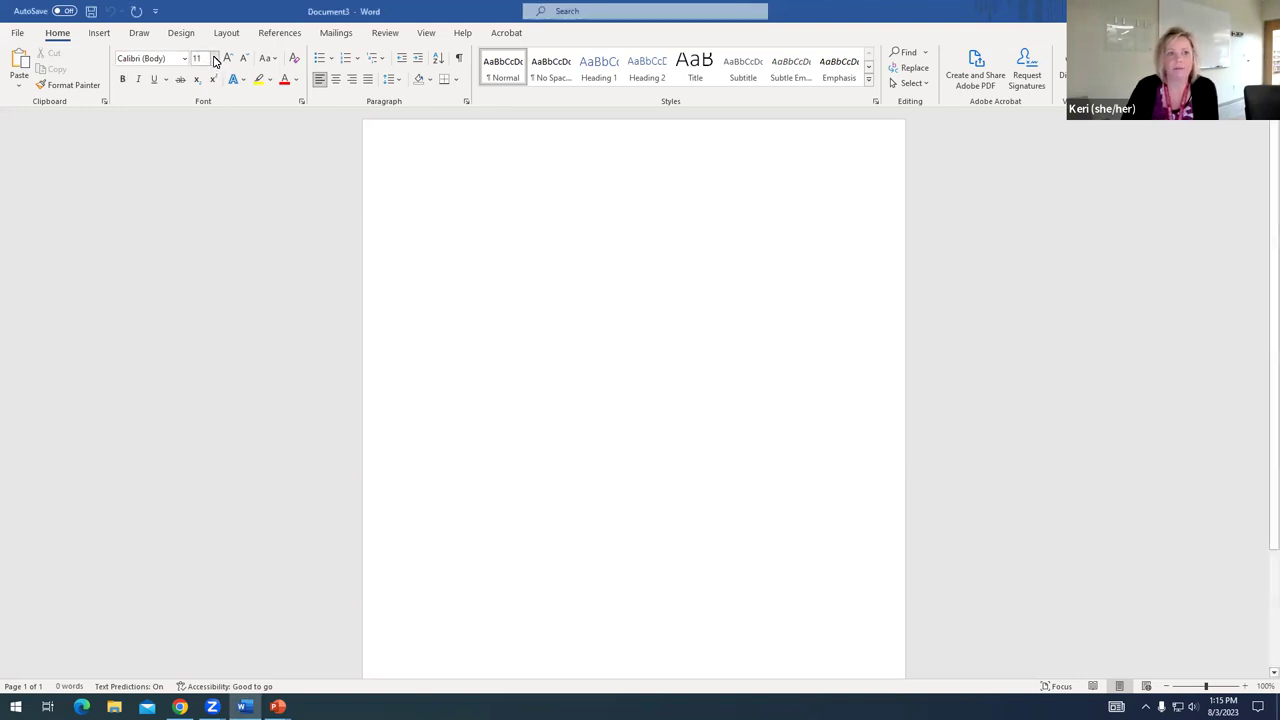
left_click(215, 61)
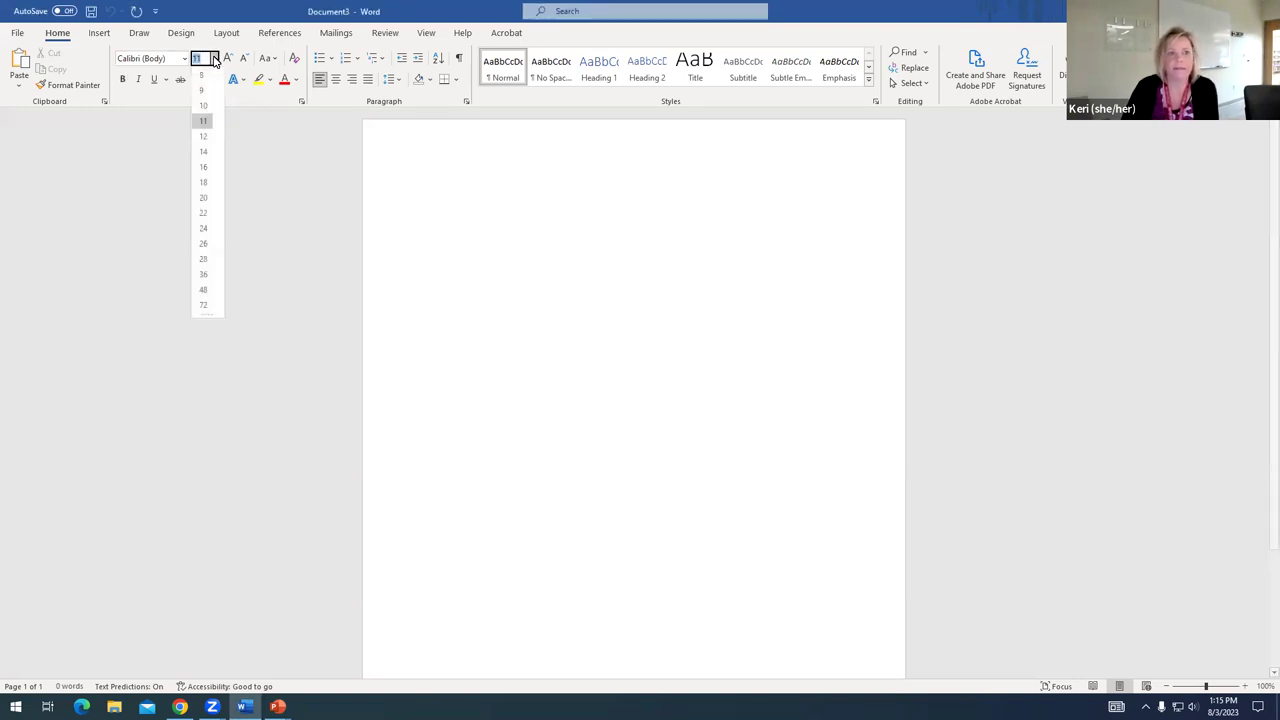
left_click(202, 137)
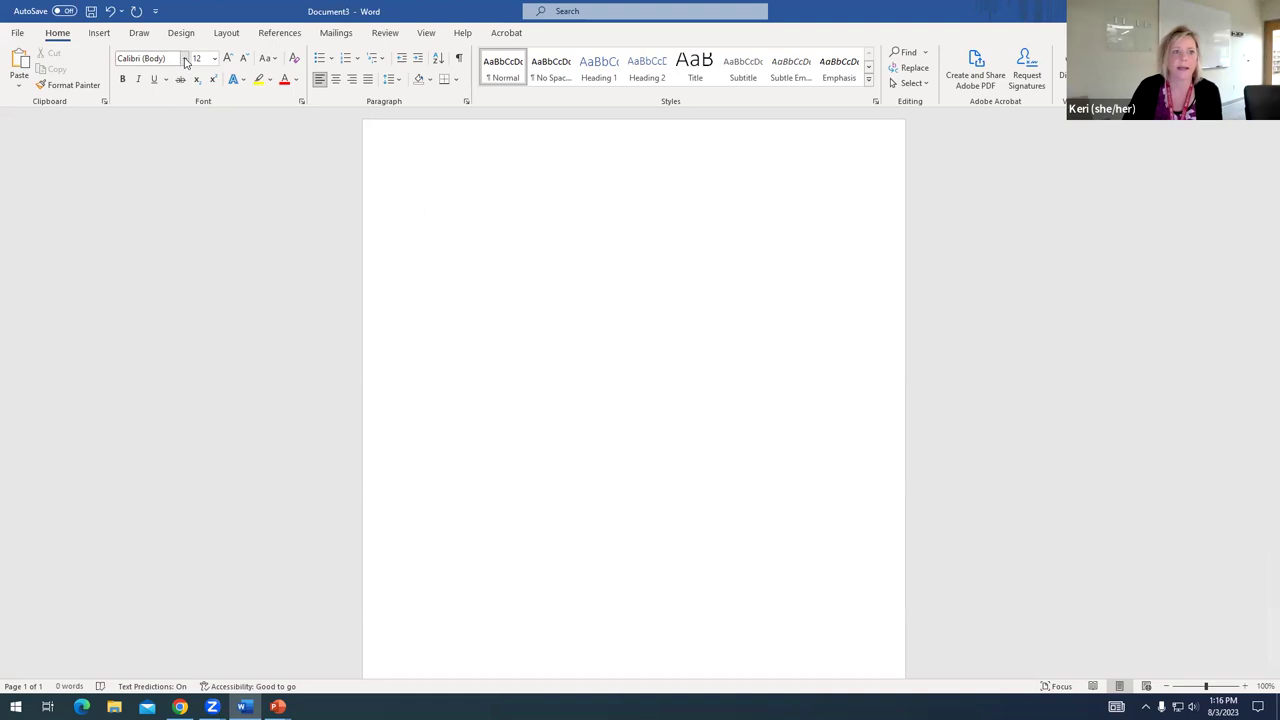
left_click(185, 61)
left_click(189, 154)
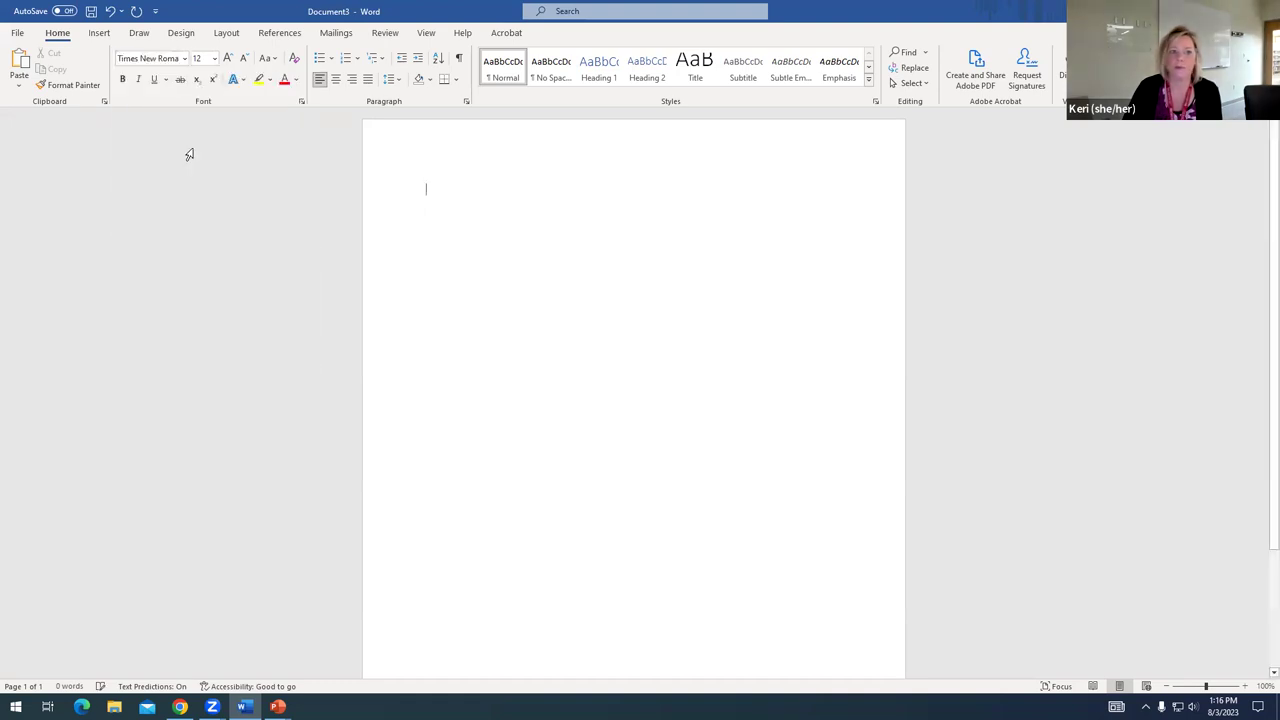
Step: Insert a page number at the top of the page in the Plain Number 3 style, and return to the document body
left_click(99, 33)
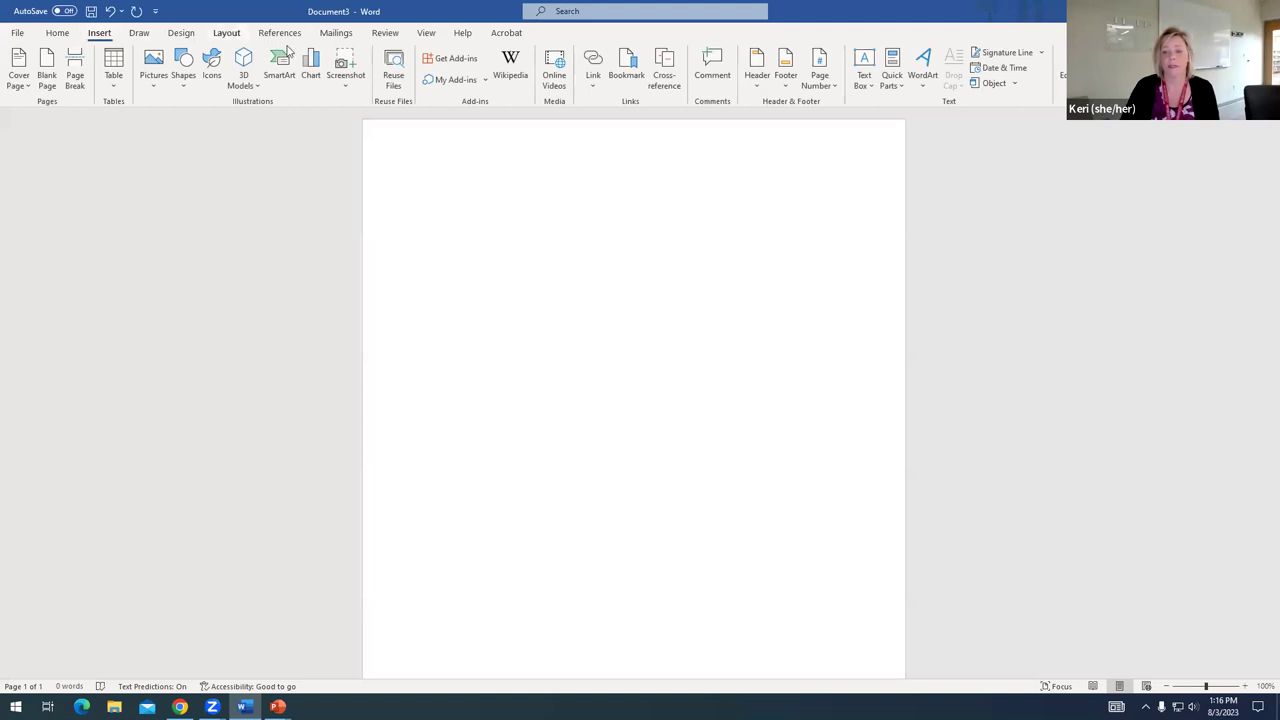
left_click(835, 89)
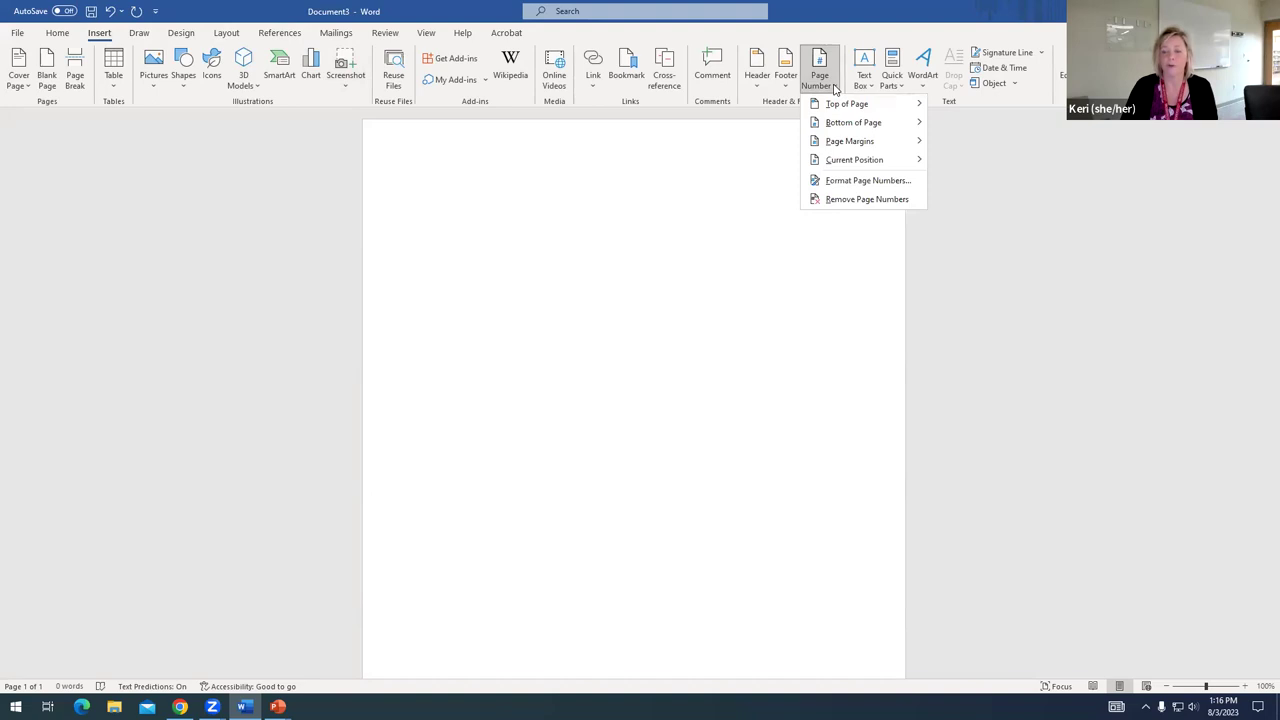
mouse_move(833, 108)
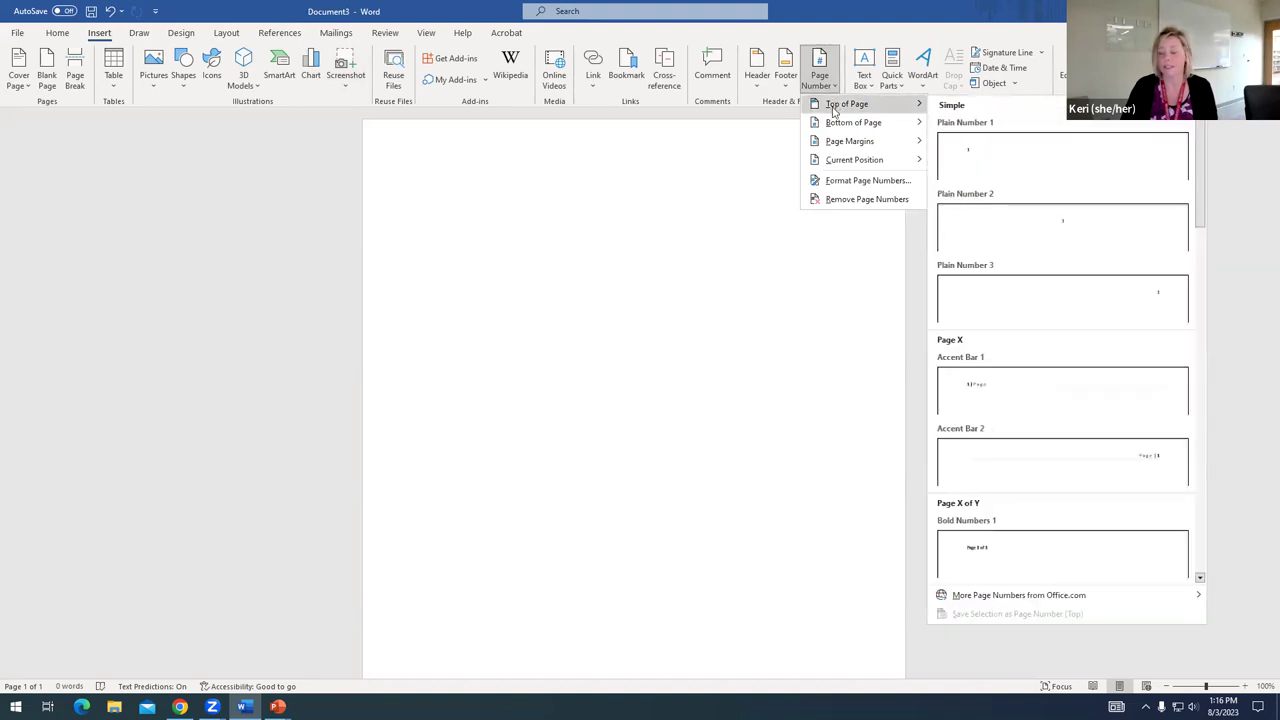
left_click(1040, 295)
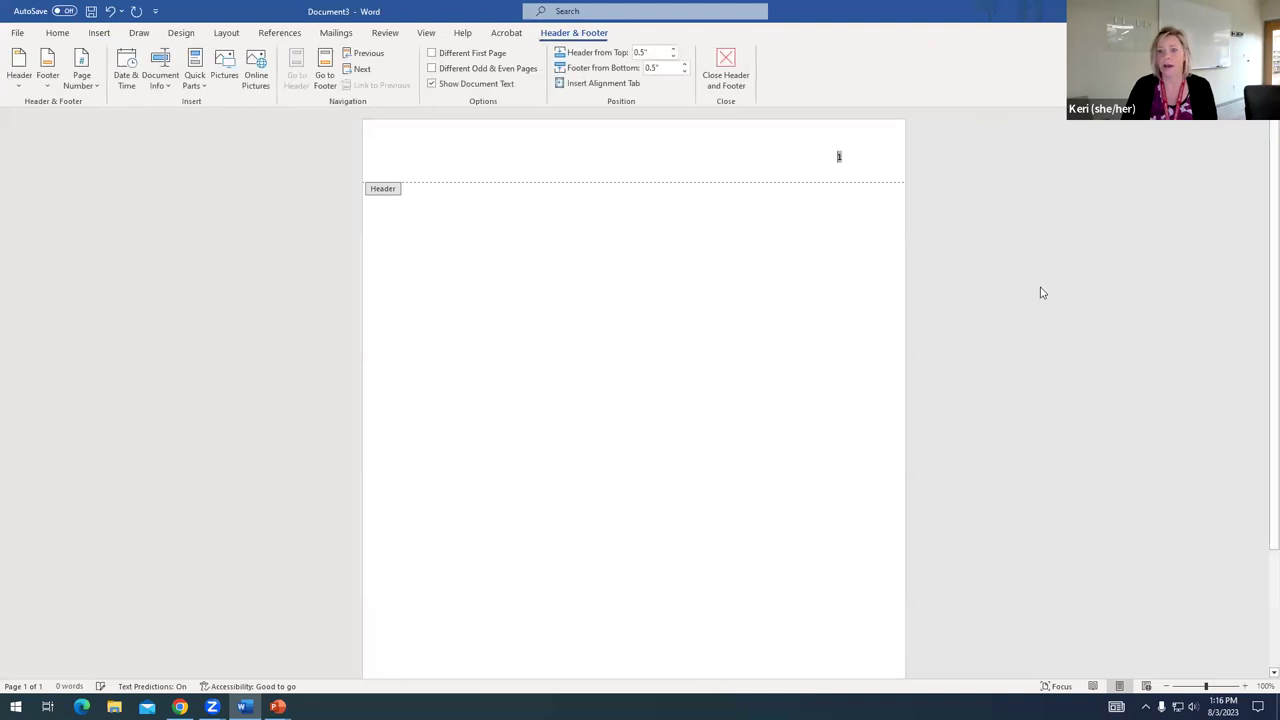
double_click(698, 220)
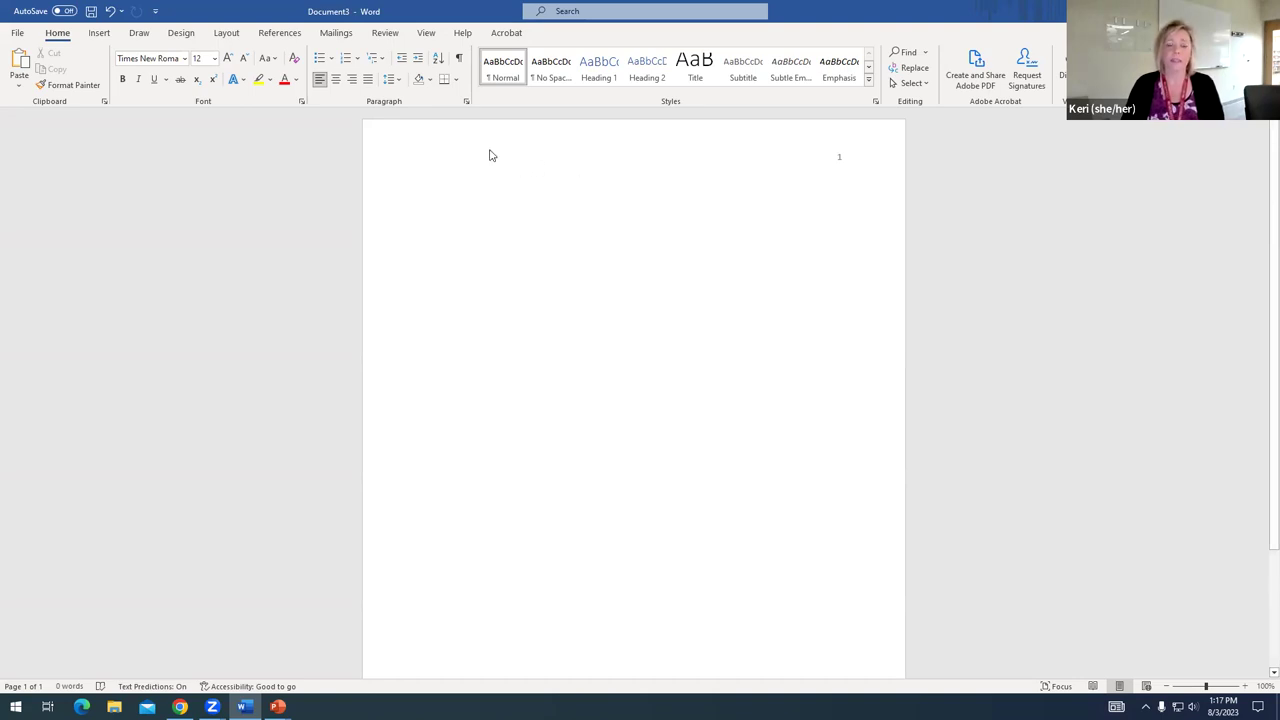
Step: Set the paragraph line spacing to Double
left_click(465, 102)
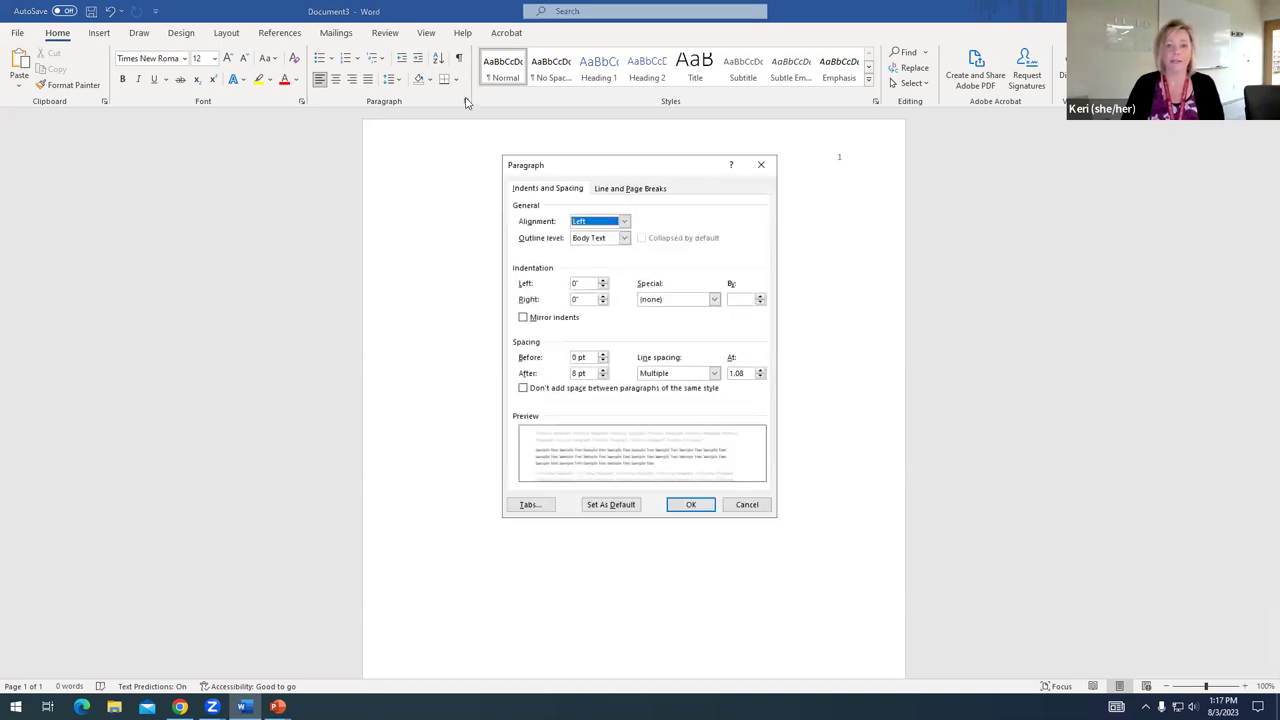
left_click(714, 374)
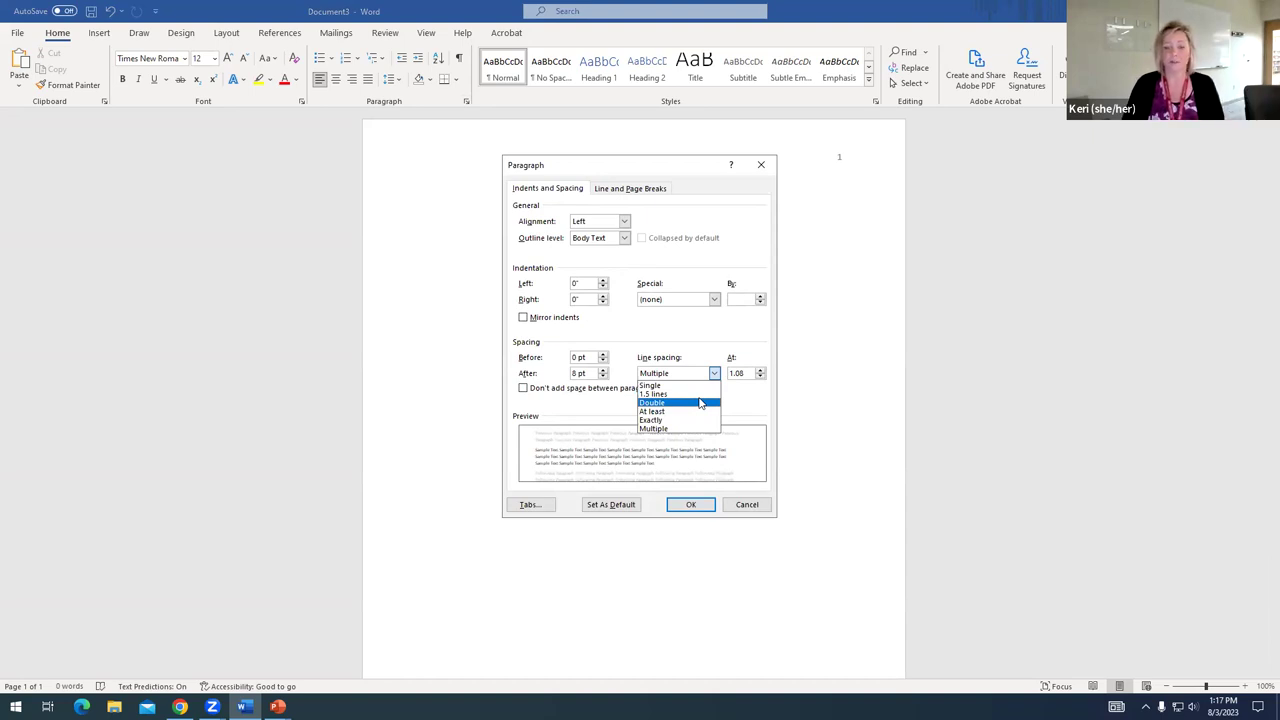
left_click(701, 402)
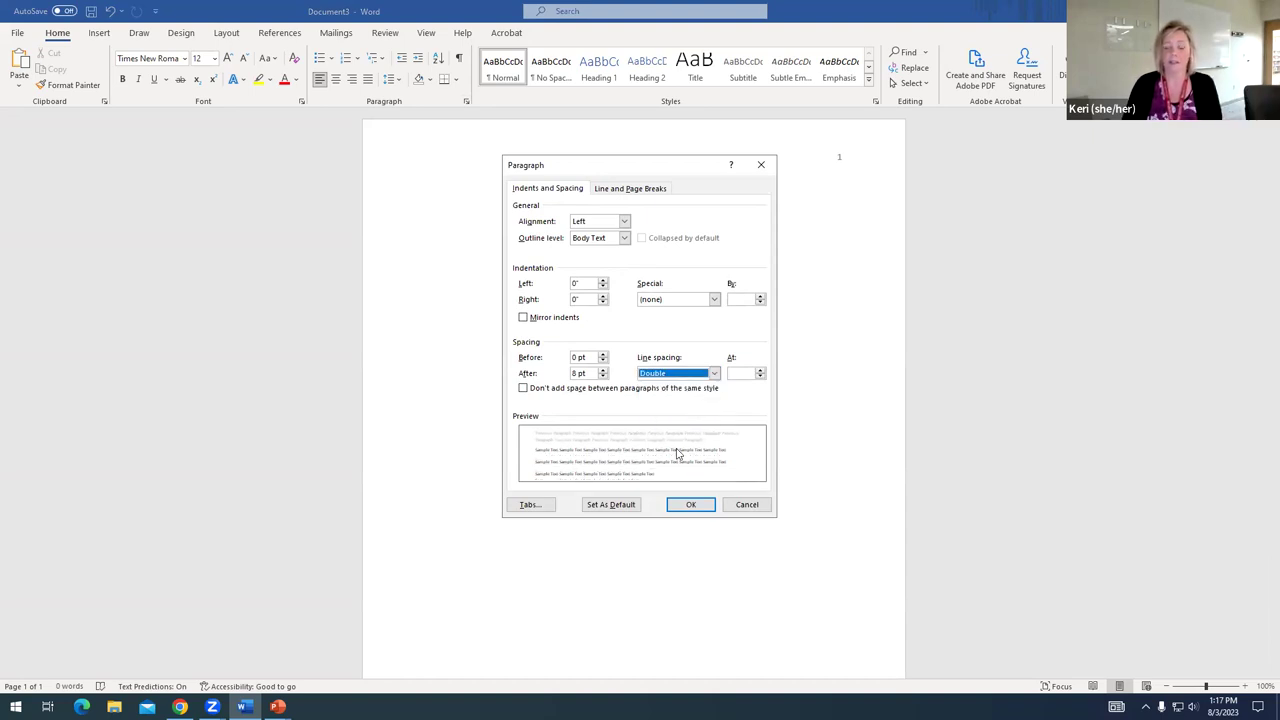
left_click(692, 505)
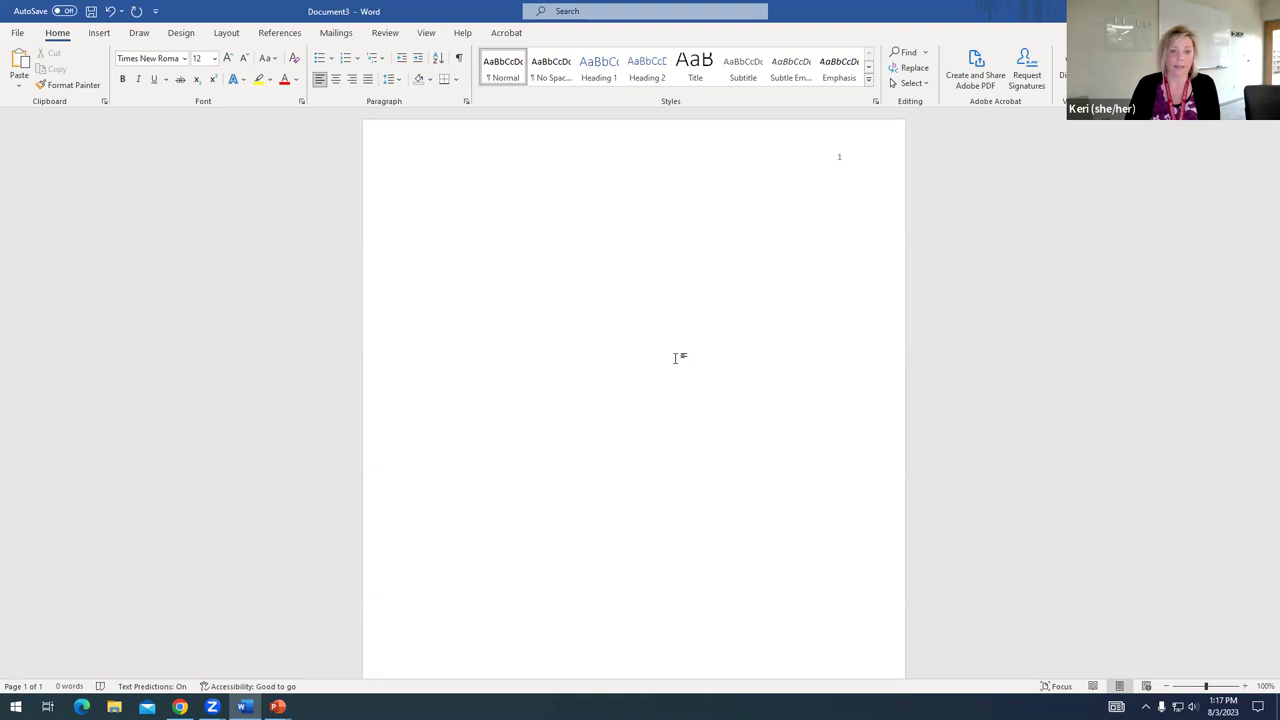
Step: Below three blank lines, add the centered, bold title "Title of the Project"
key("Return")
key("Return")
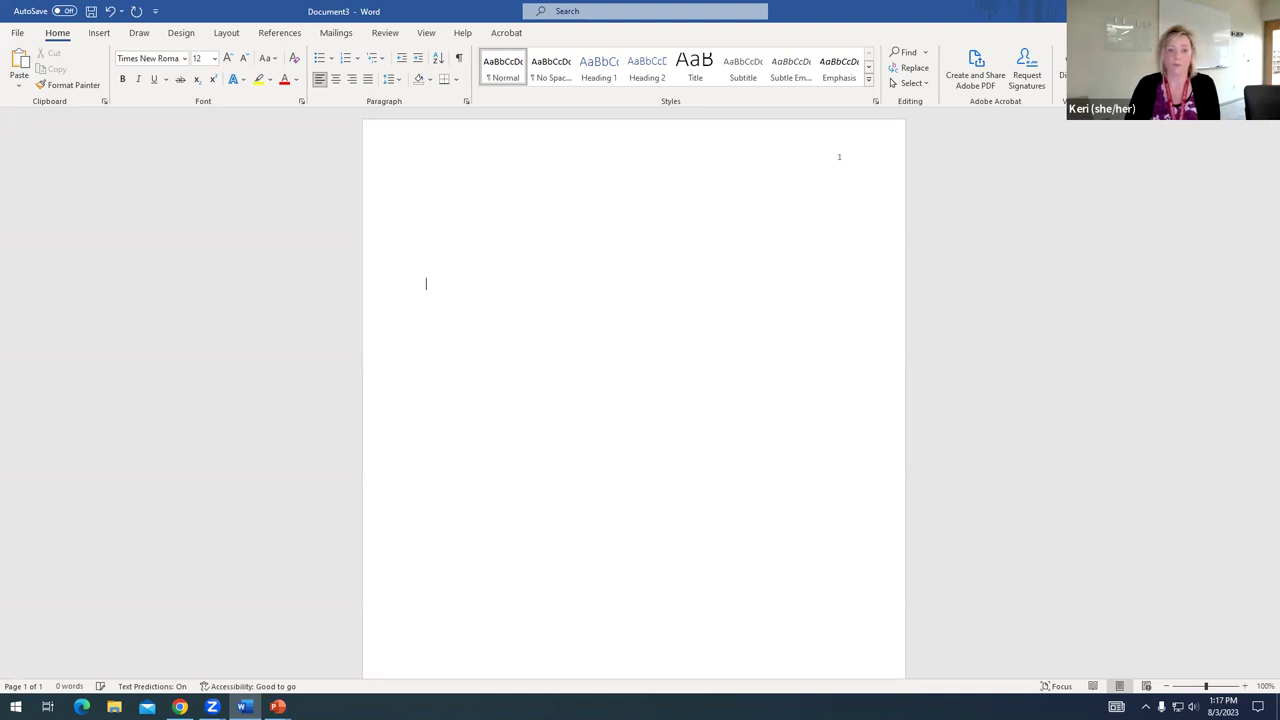
left_click(337, 82)
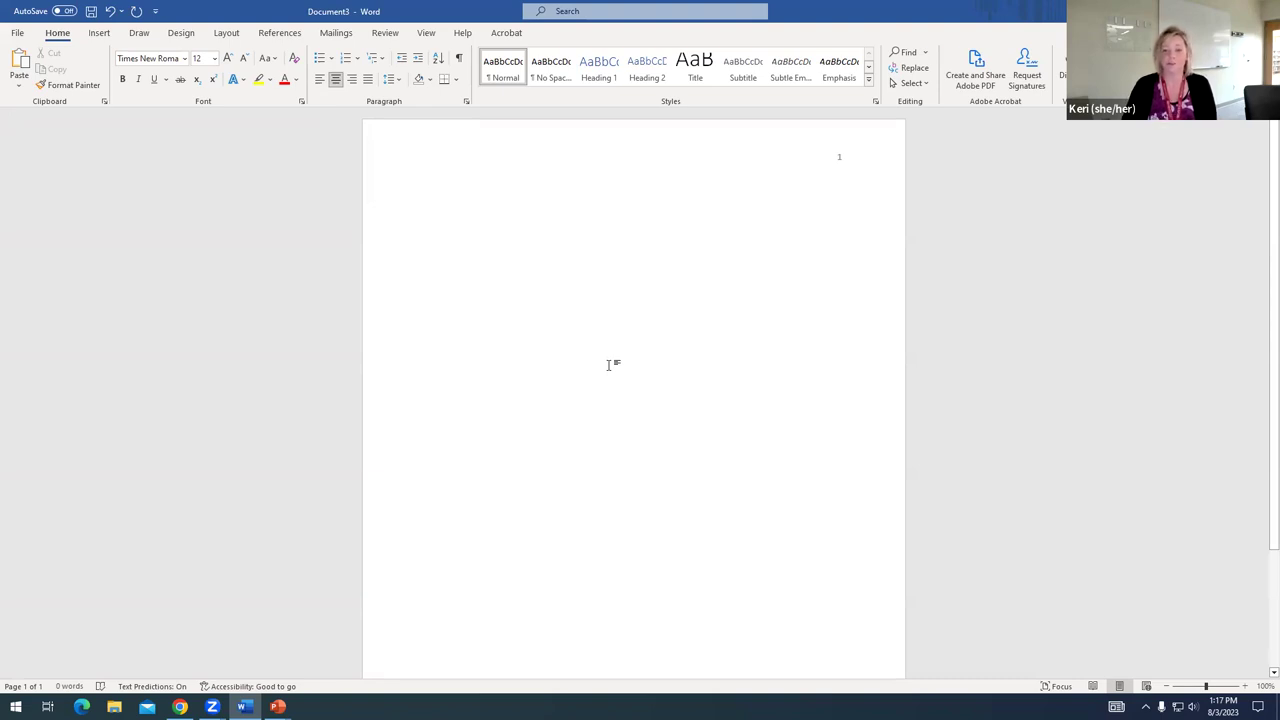
key("ctrl+b")
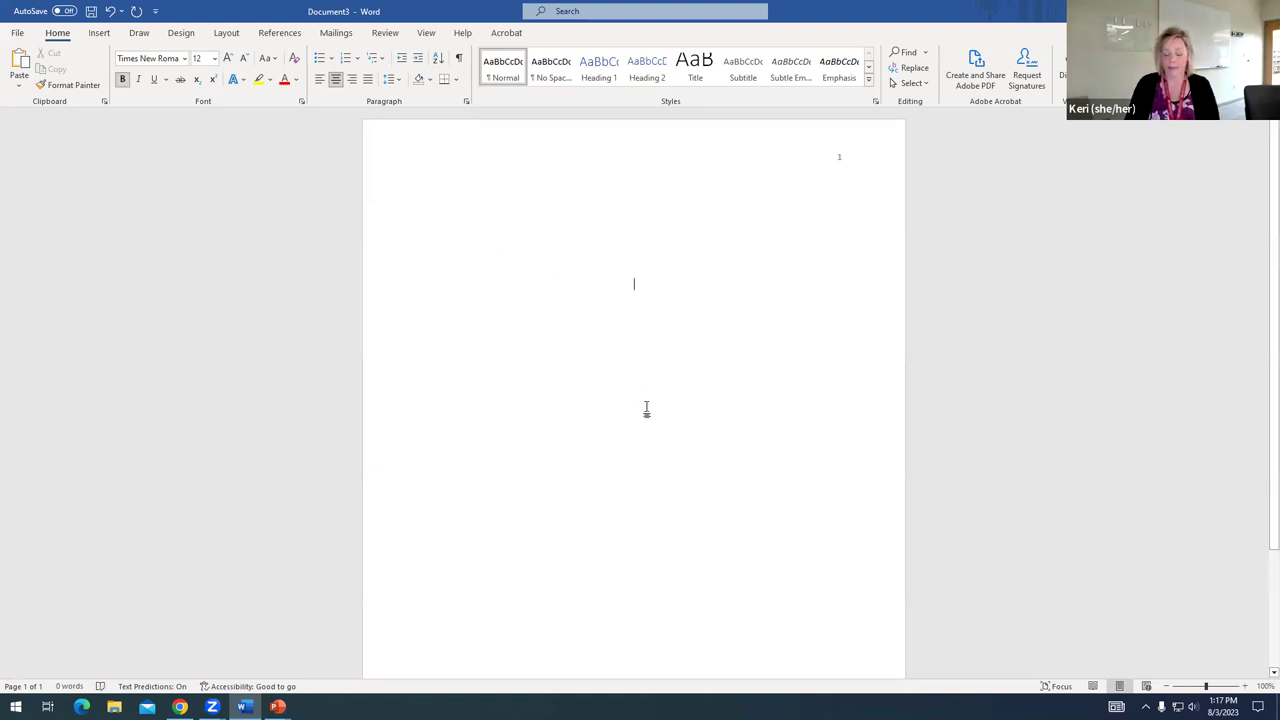
type("Title ")
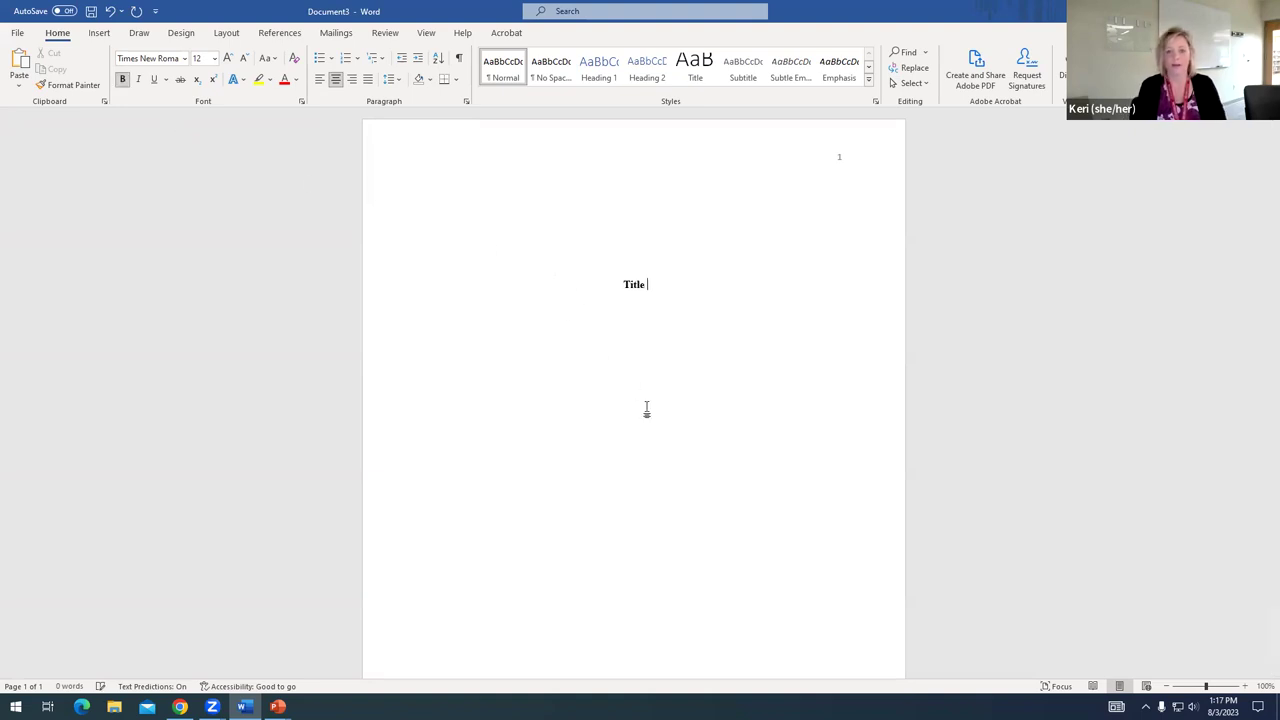
type("of the Project")
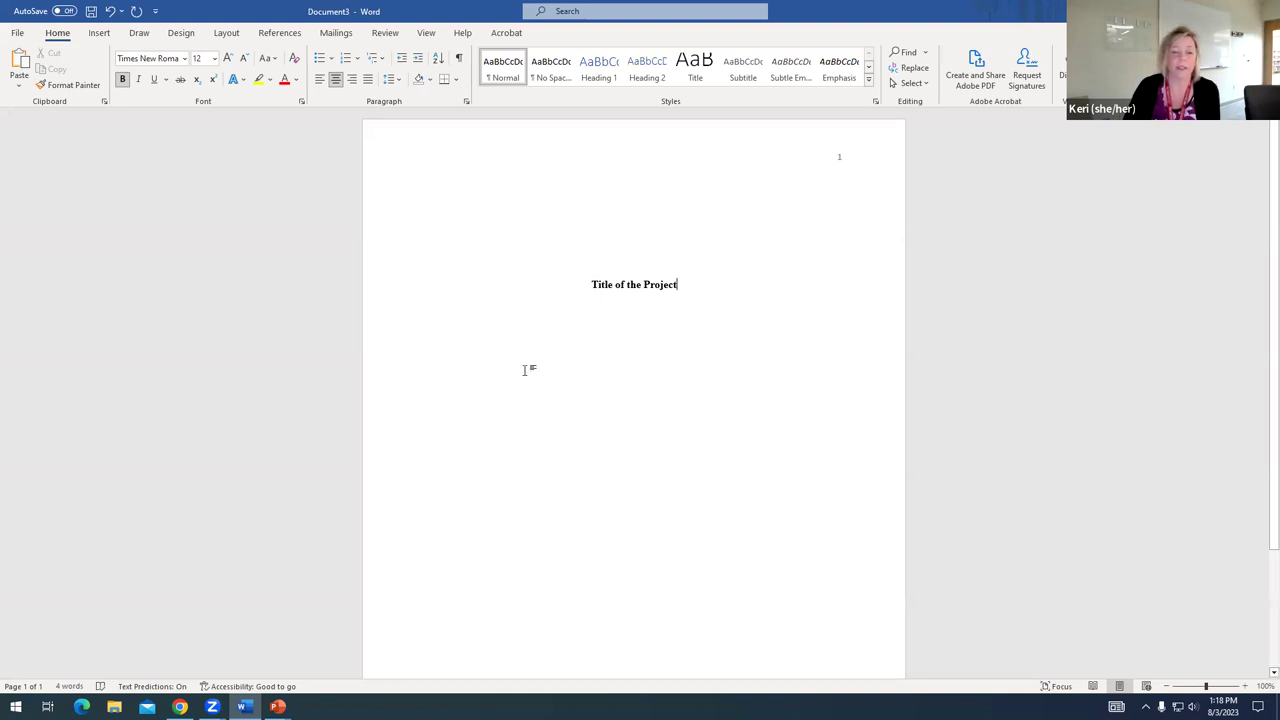
Step: Leave one blank line under the title and add the line "Your Name" without bold
left_click(122, 80)
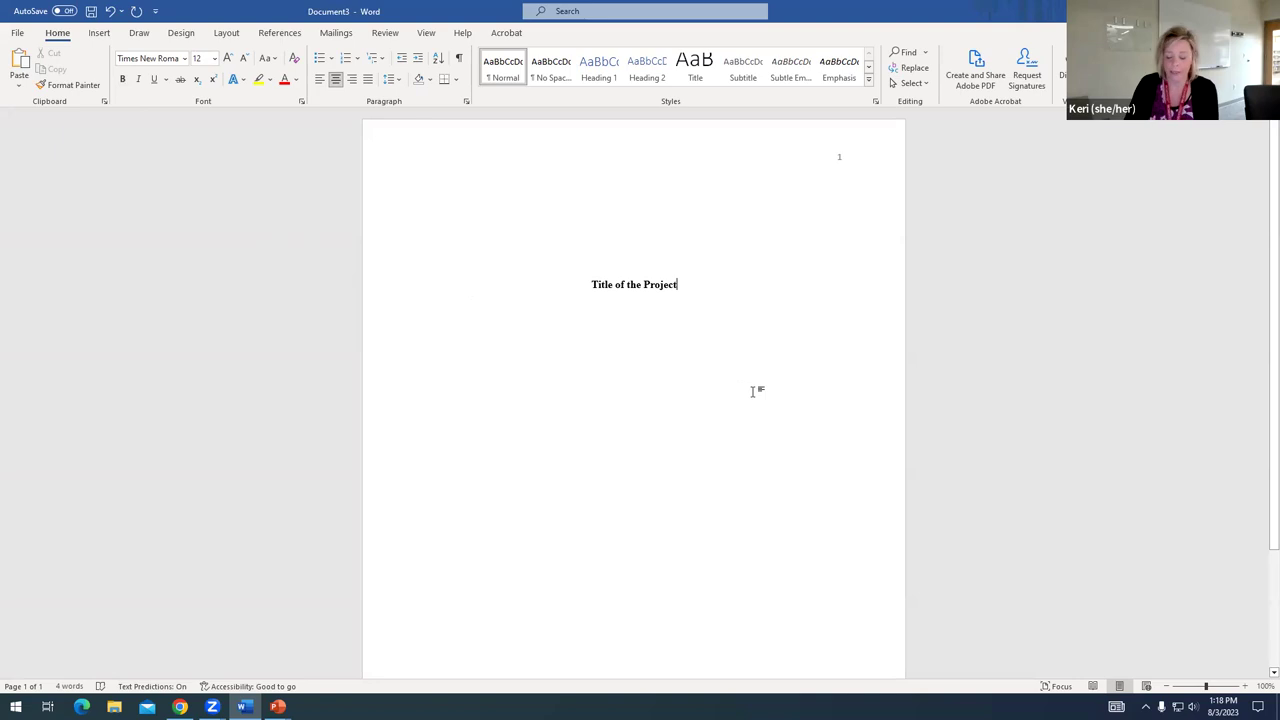
key("Return")
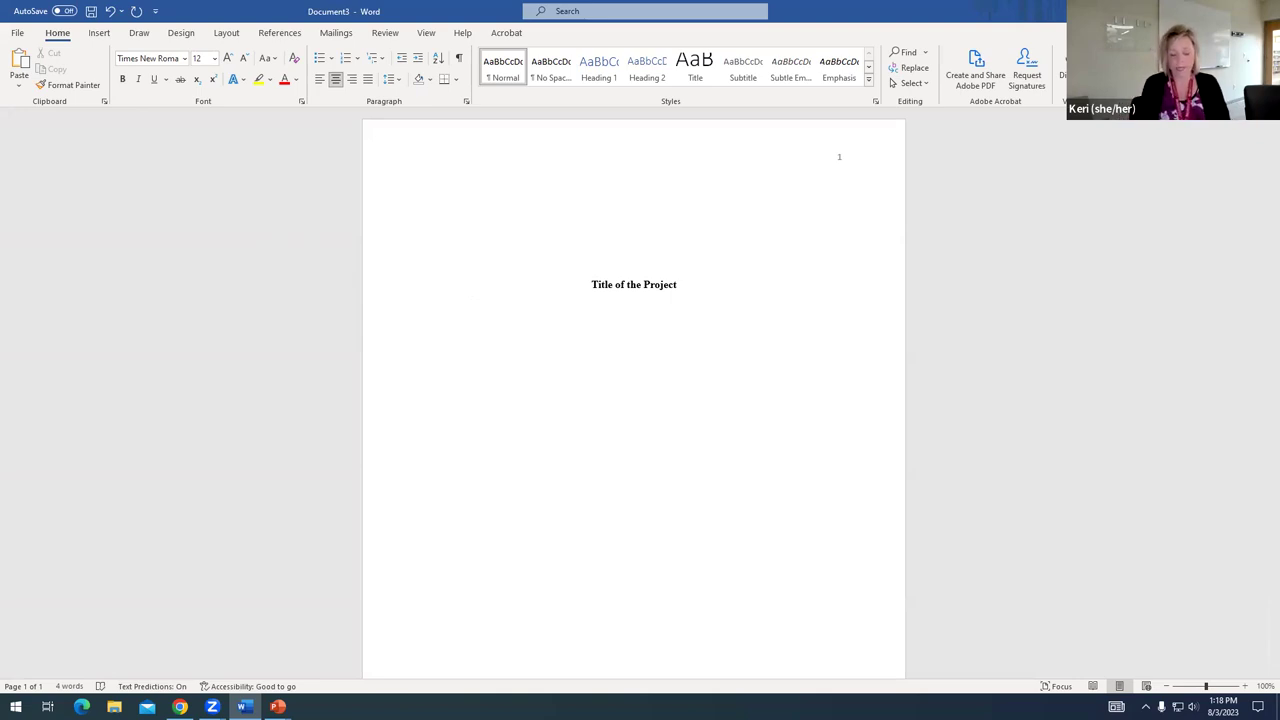
type("Your ")
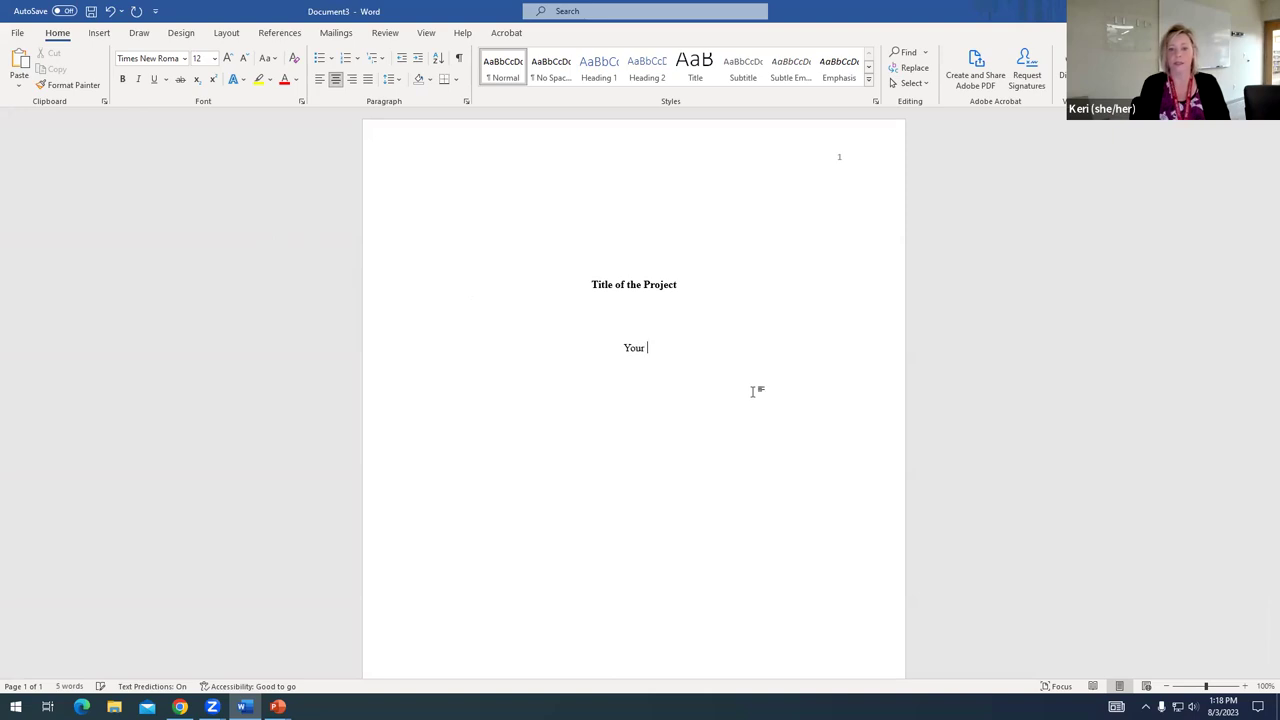
type("Name")
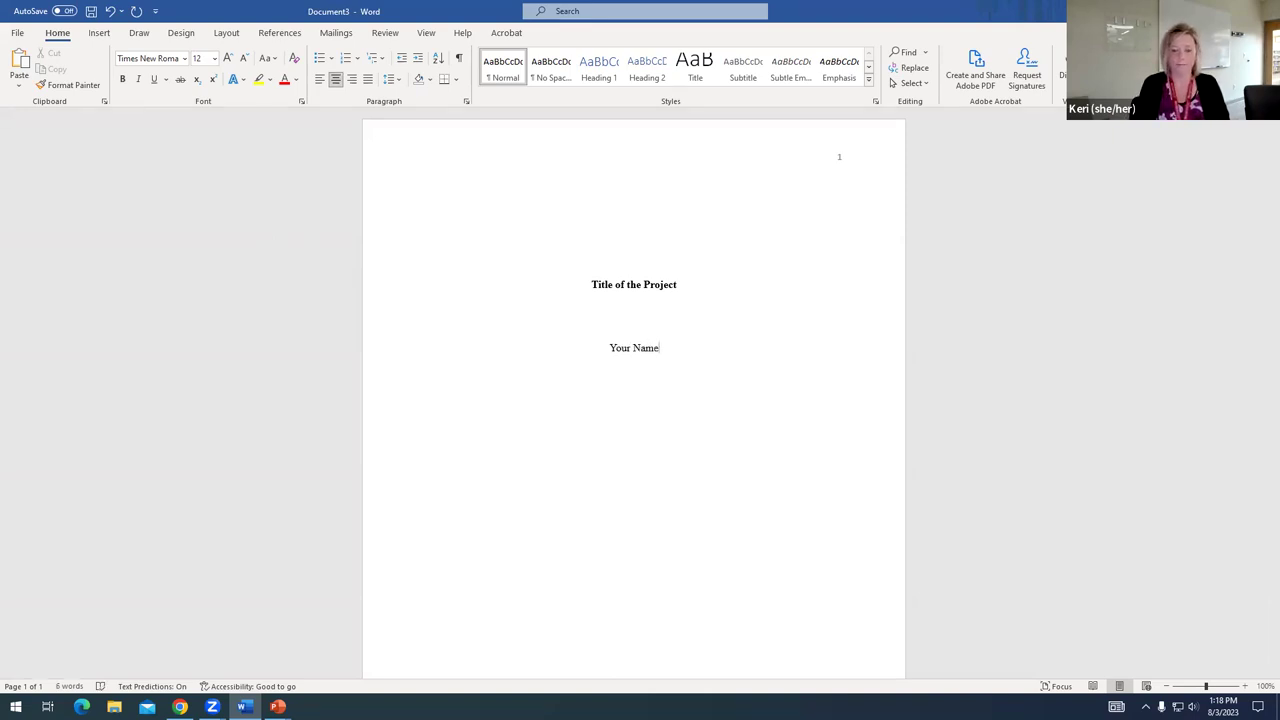
Step: Add the affiliation line "Name of Department, Name of the University" under the author line
key("Return")
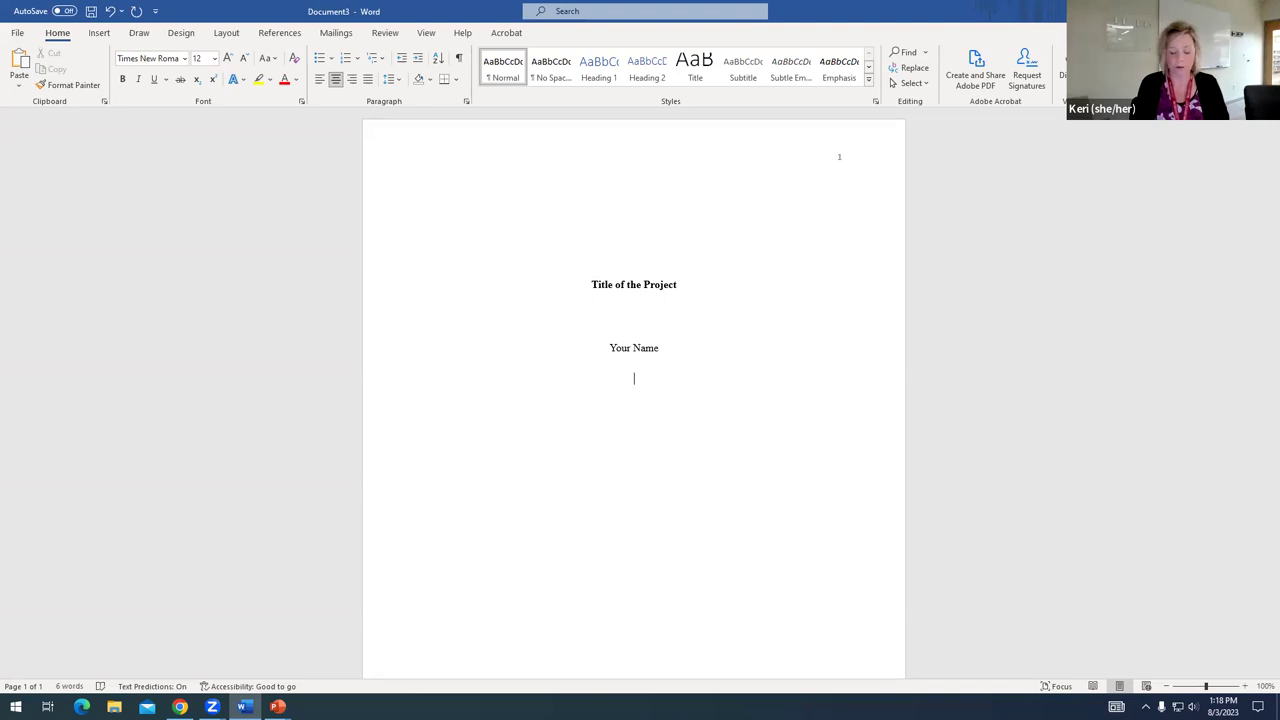
type("Name of ")
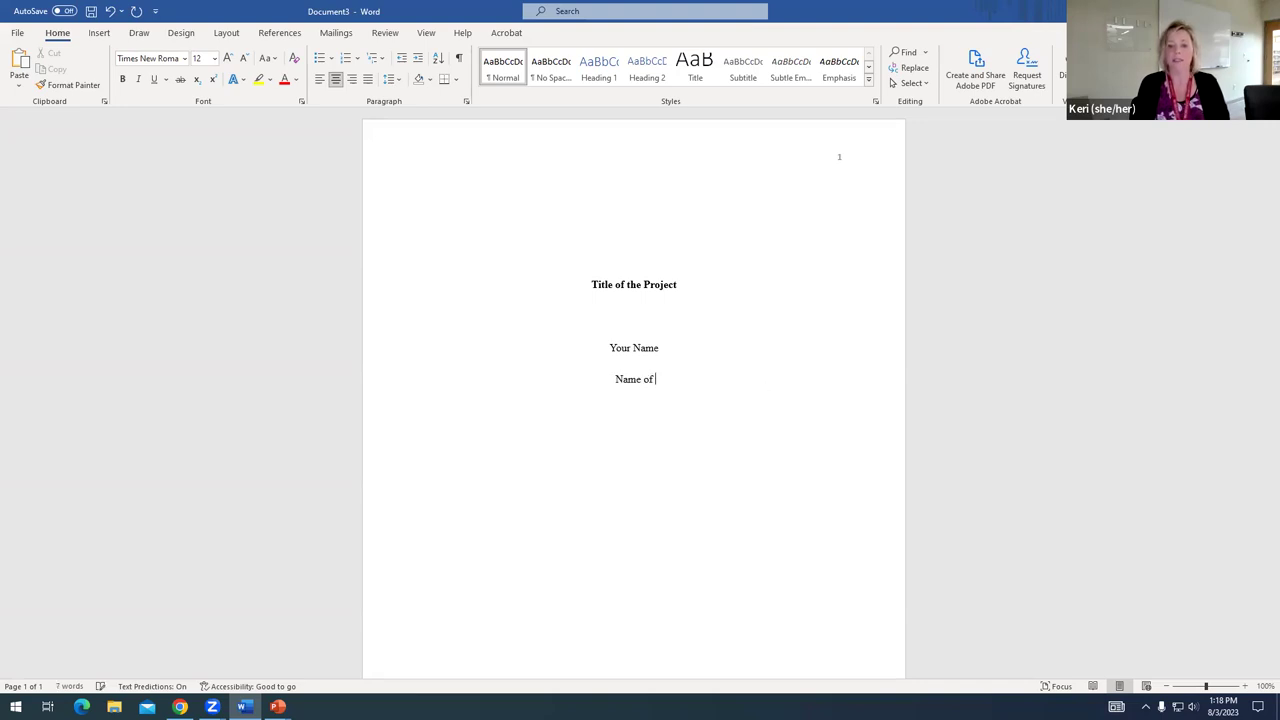
type("Department")
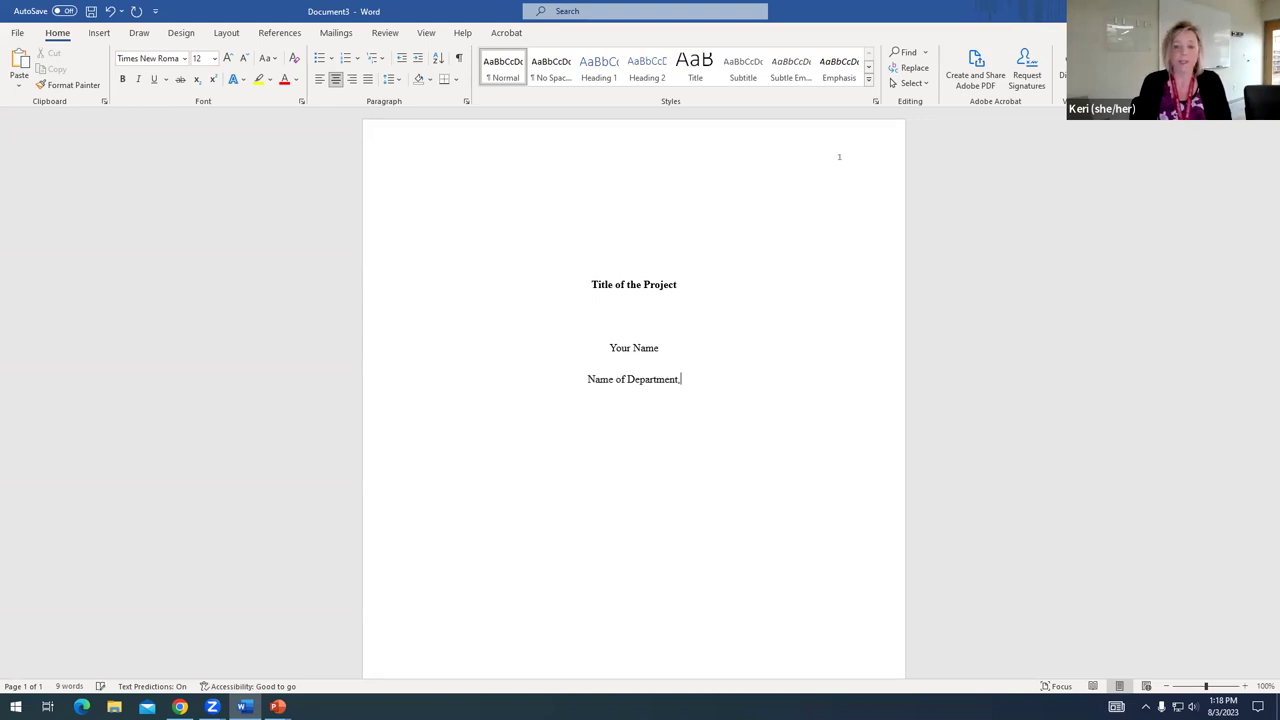
type(", Name of the Universit")
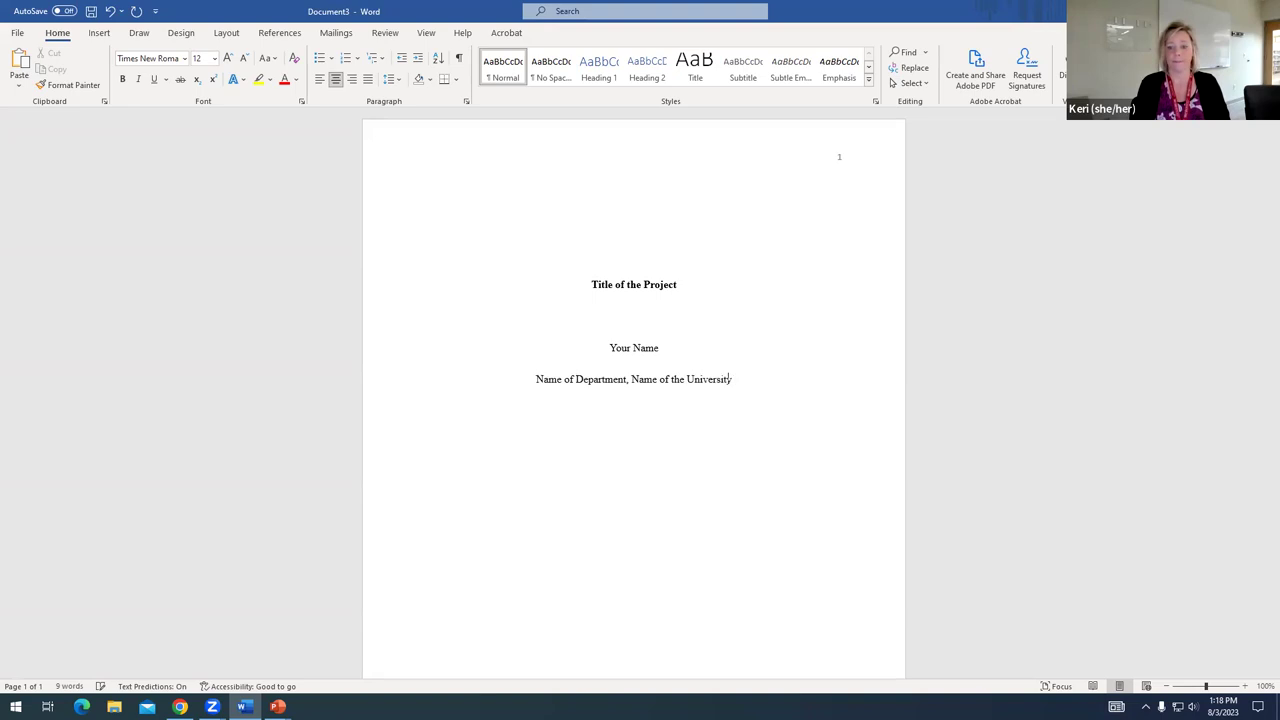
type("y")
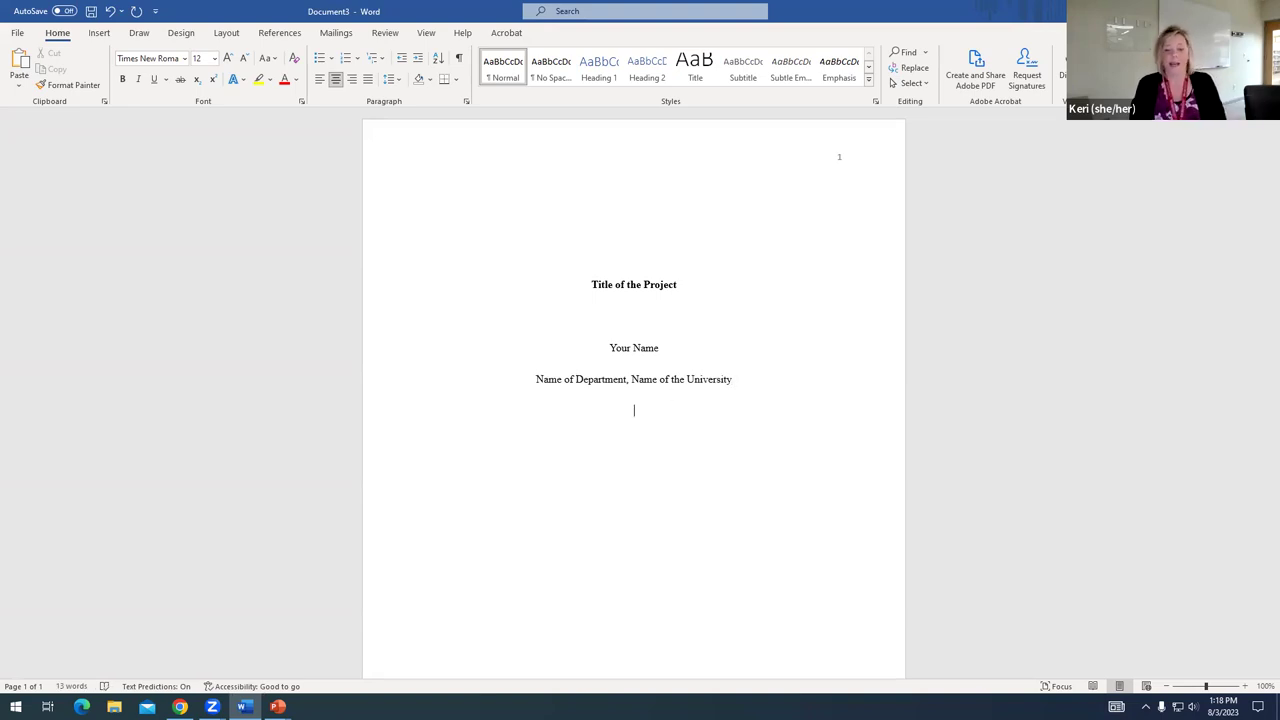
Step: Add the line "Course #: Course Name" under the affiliation line
key("Return")
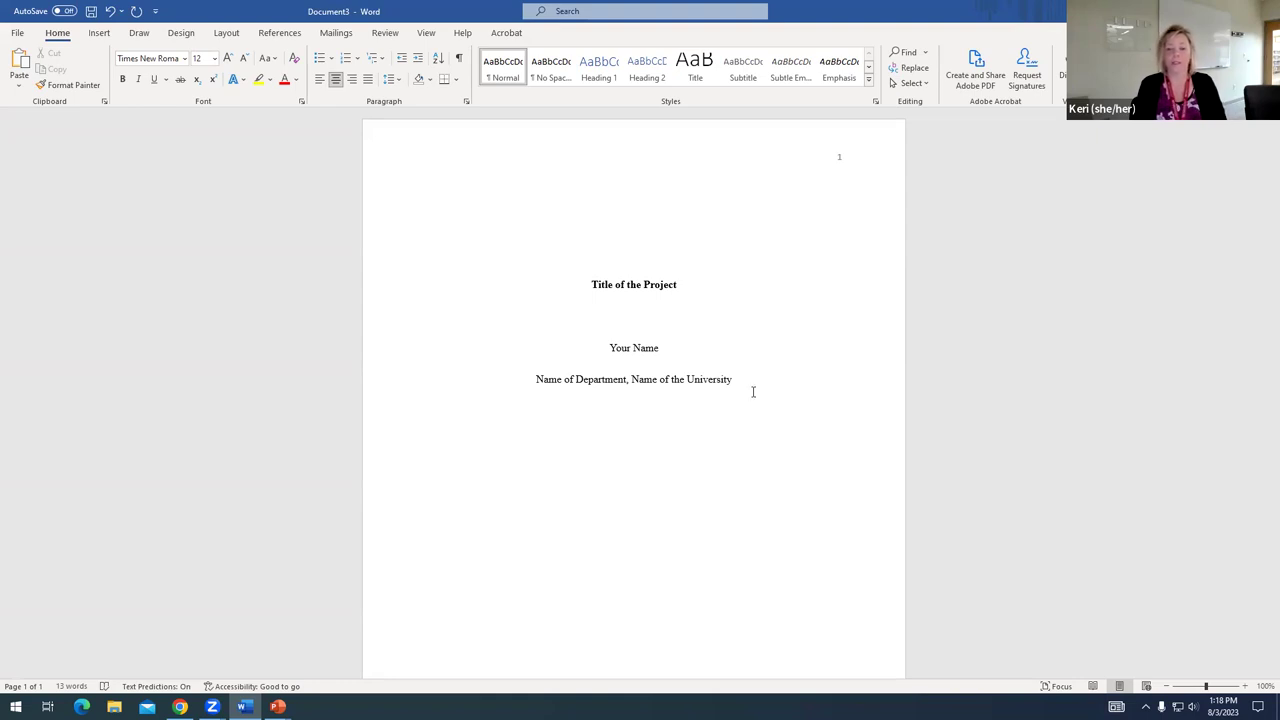
type("Course #")
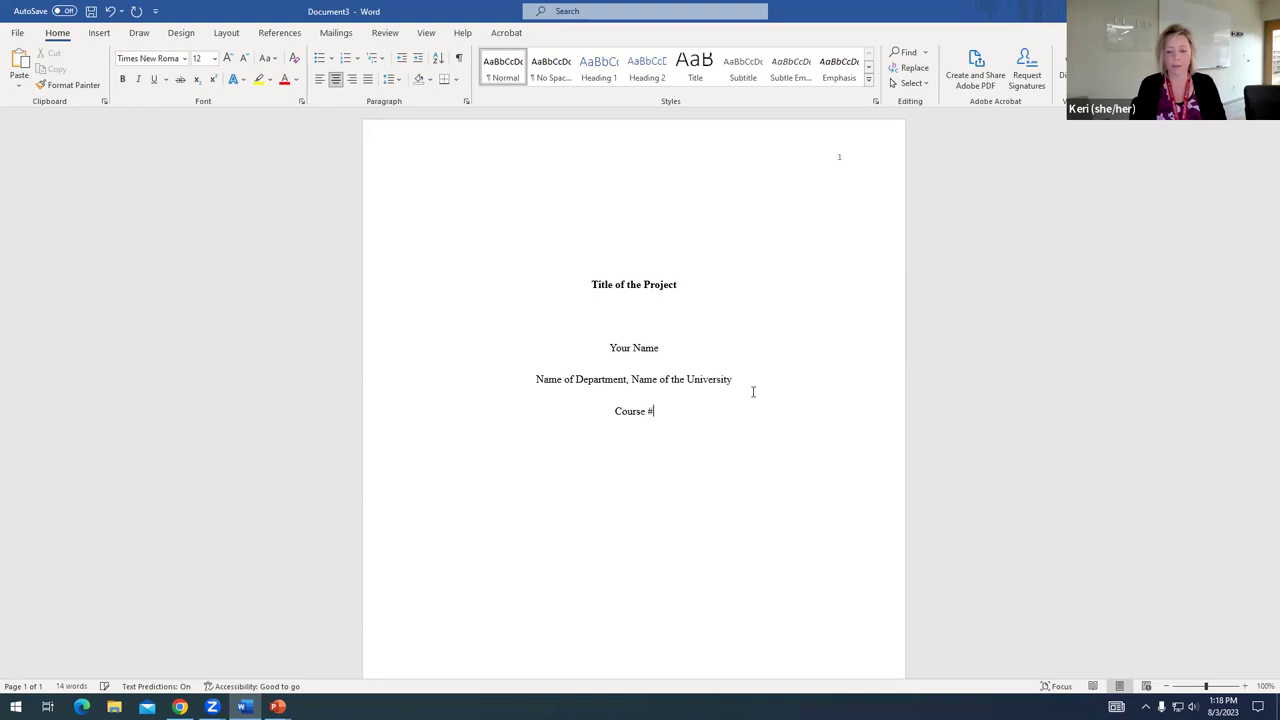
type(": Cours")
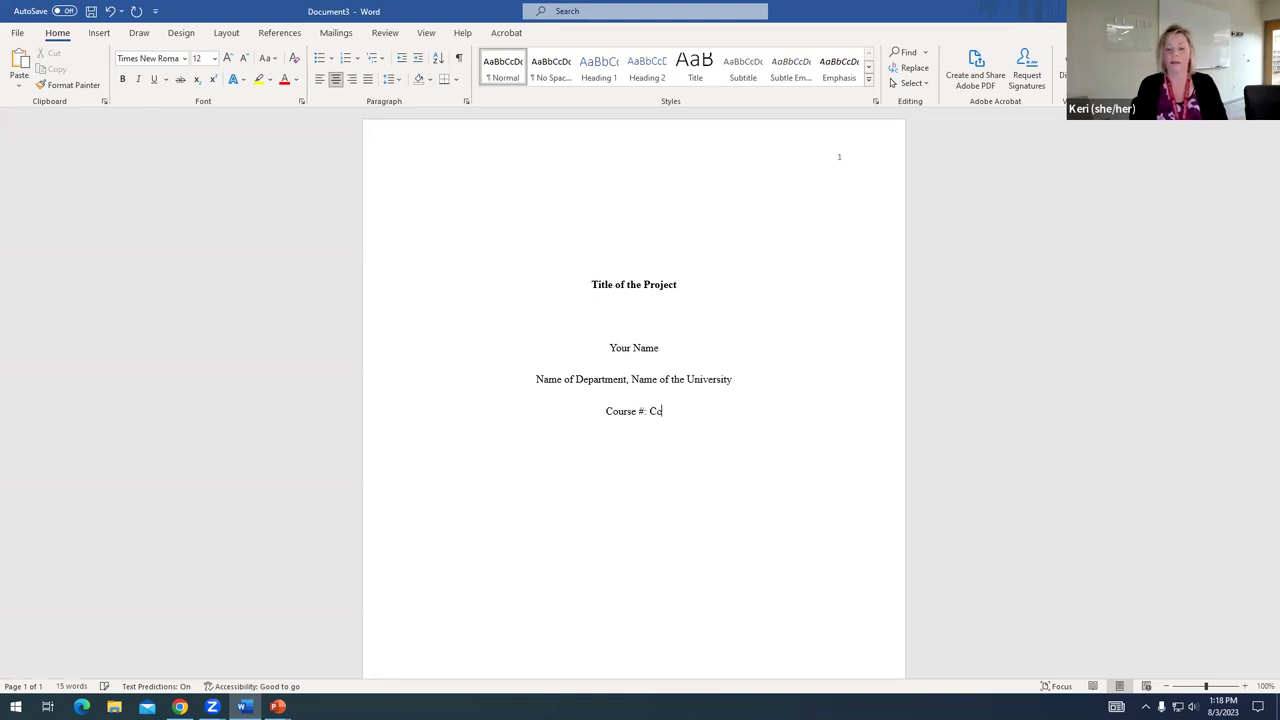
key("BackSpace")
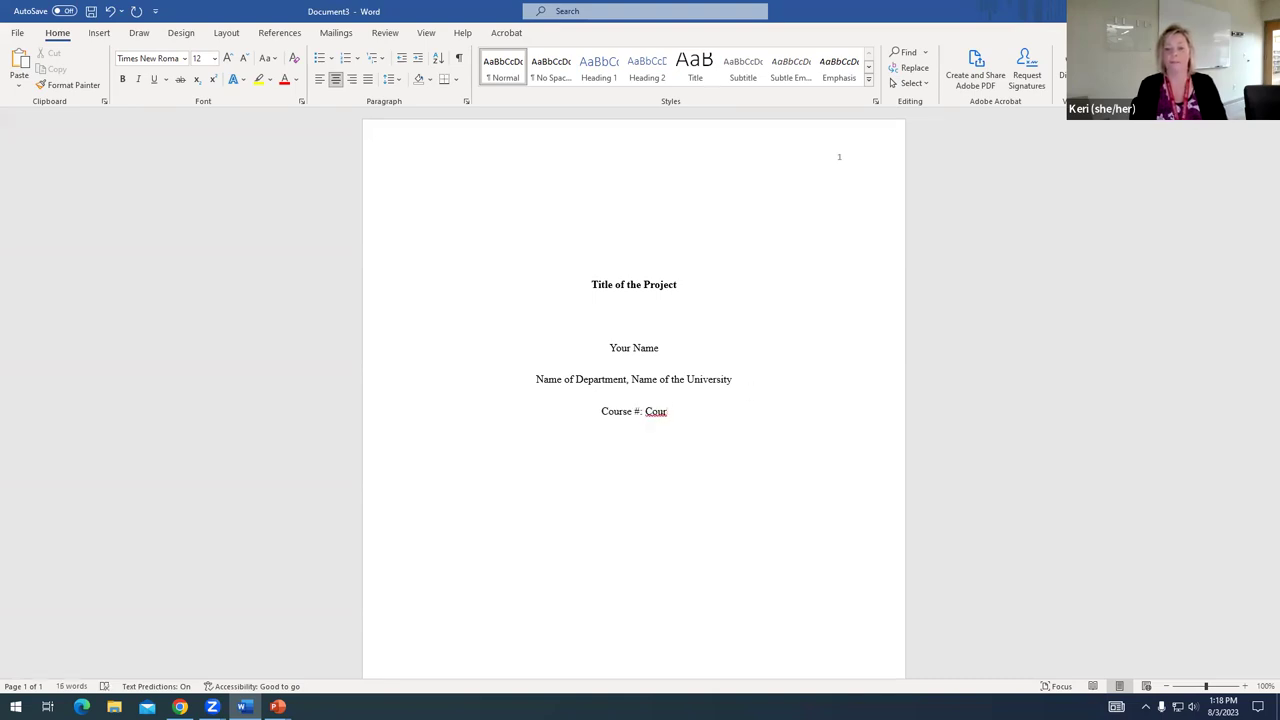
type("se Name")
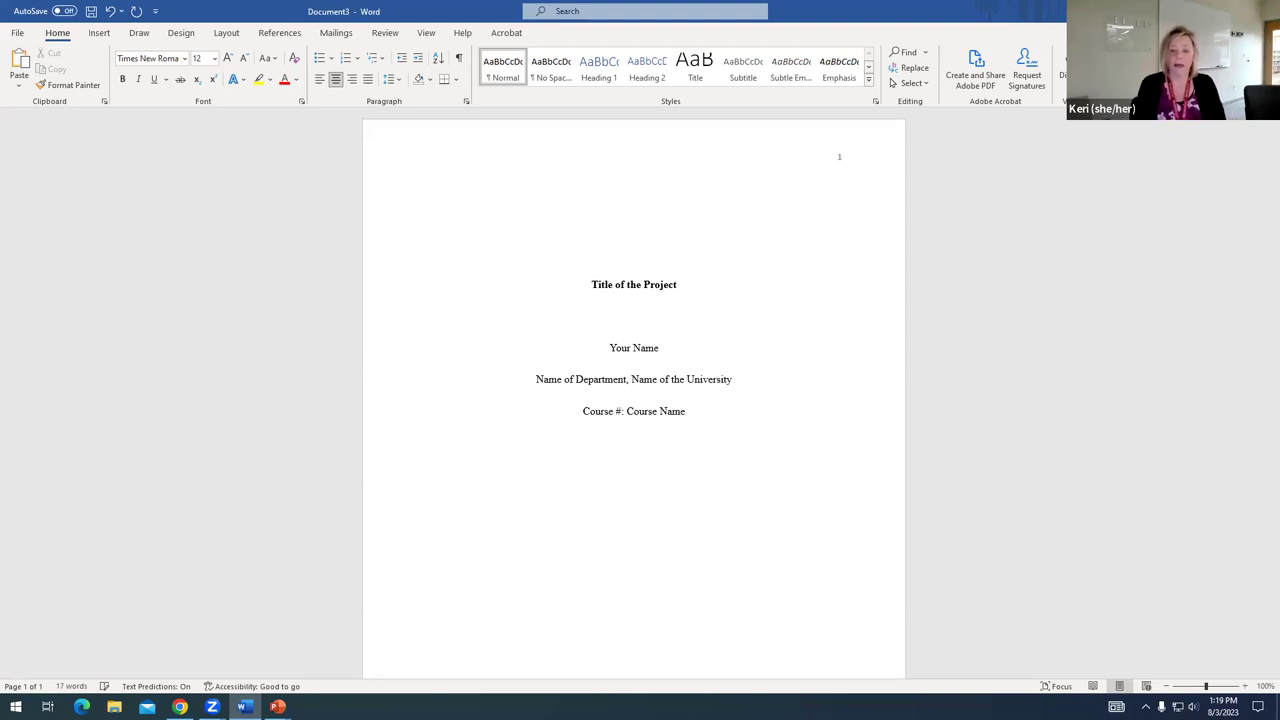
Step: Add the lines "Instructor's Name" and "Due Date" under the course line
type("I")
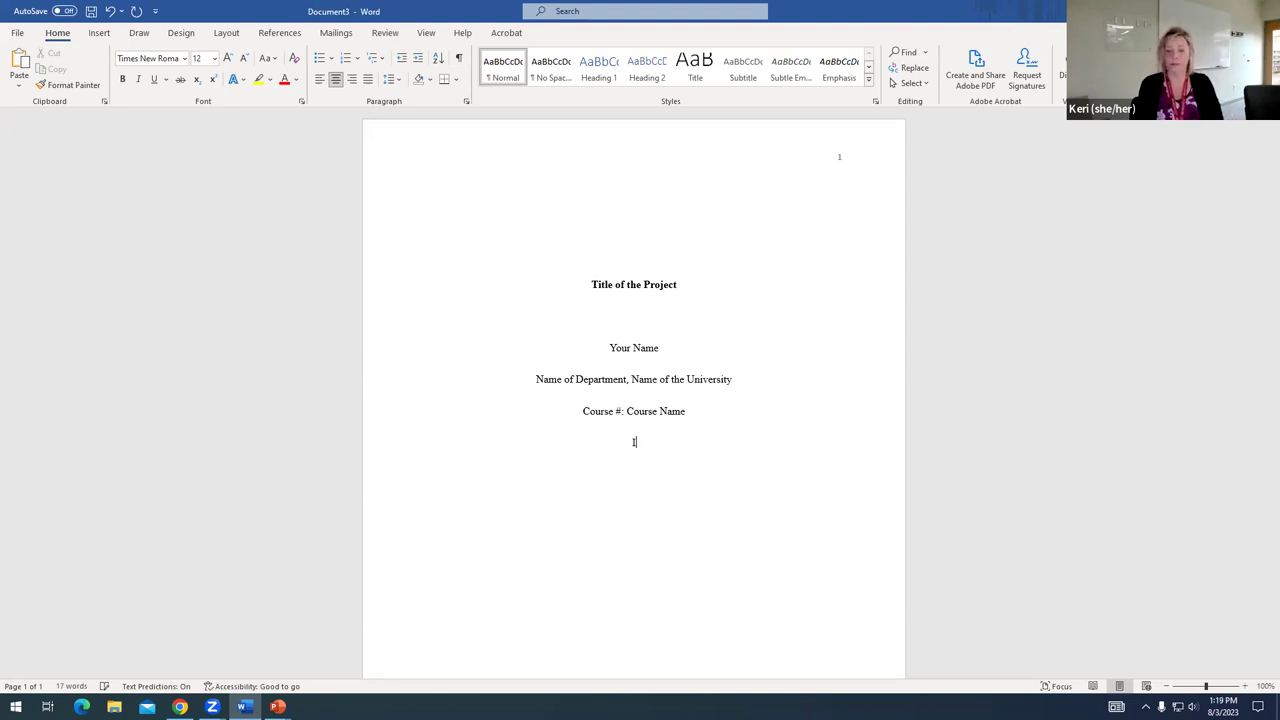
type("nstructor's Name")
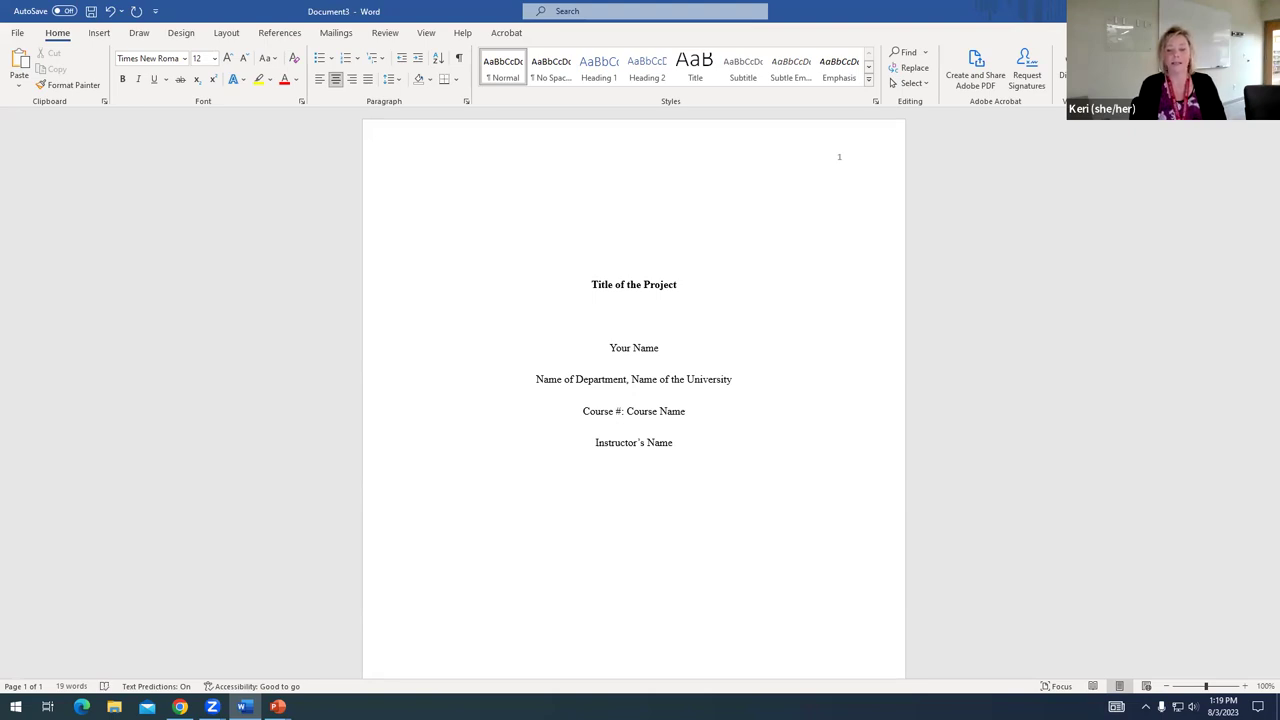
type("Due Date")
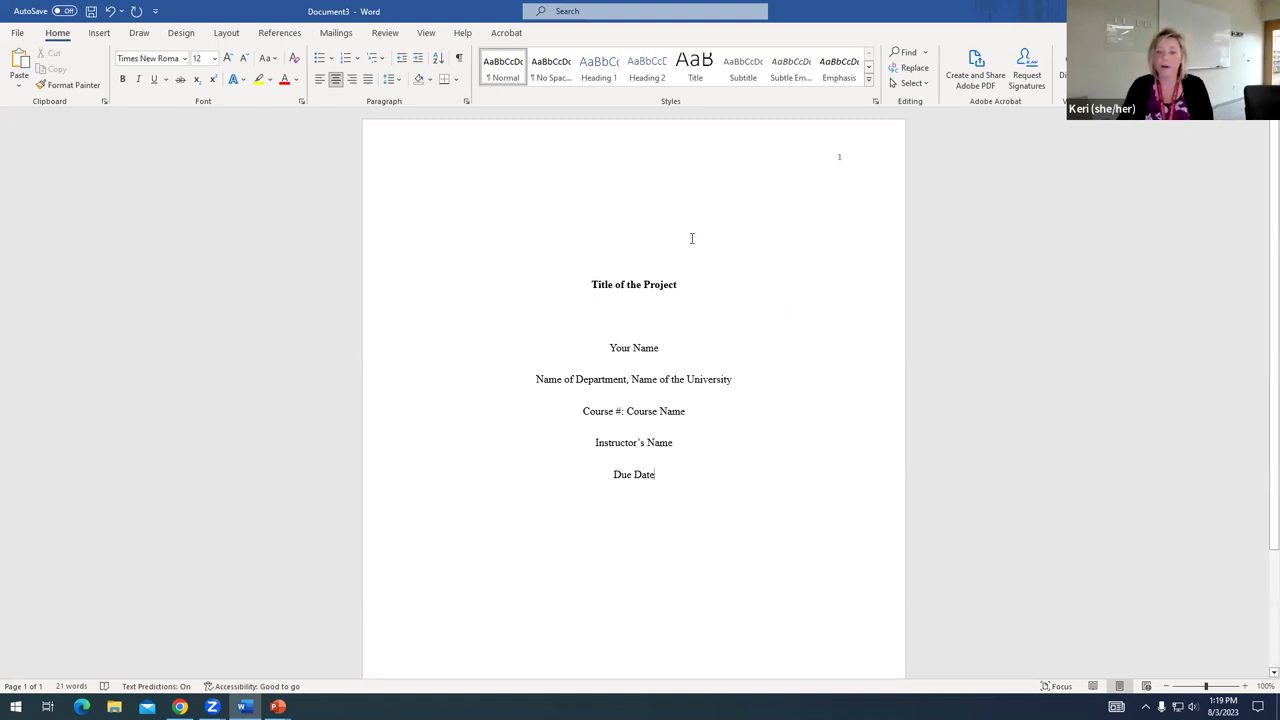
Step: Add blank lines below "Due Date" until a second page starts, and left-align the first line of that page
scroll(623, 463, "down", 3)
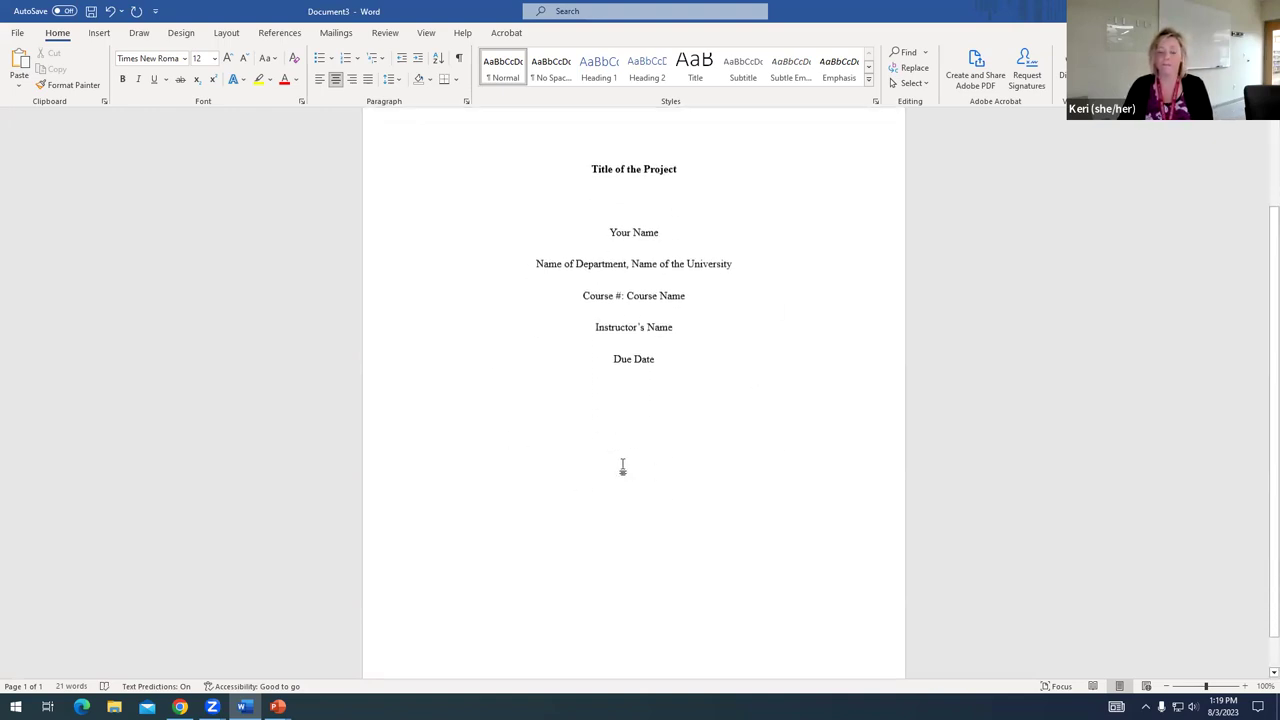
scroll(682, 370, "up", 1)
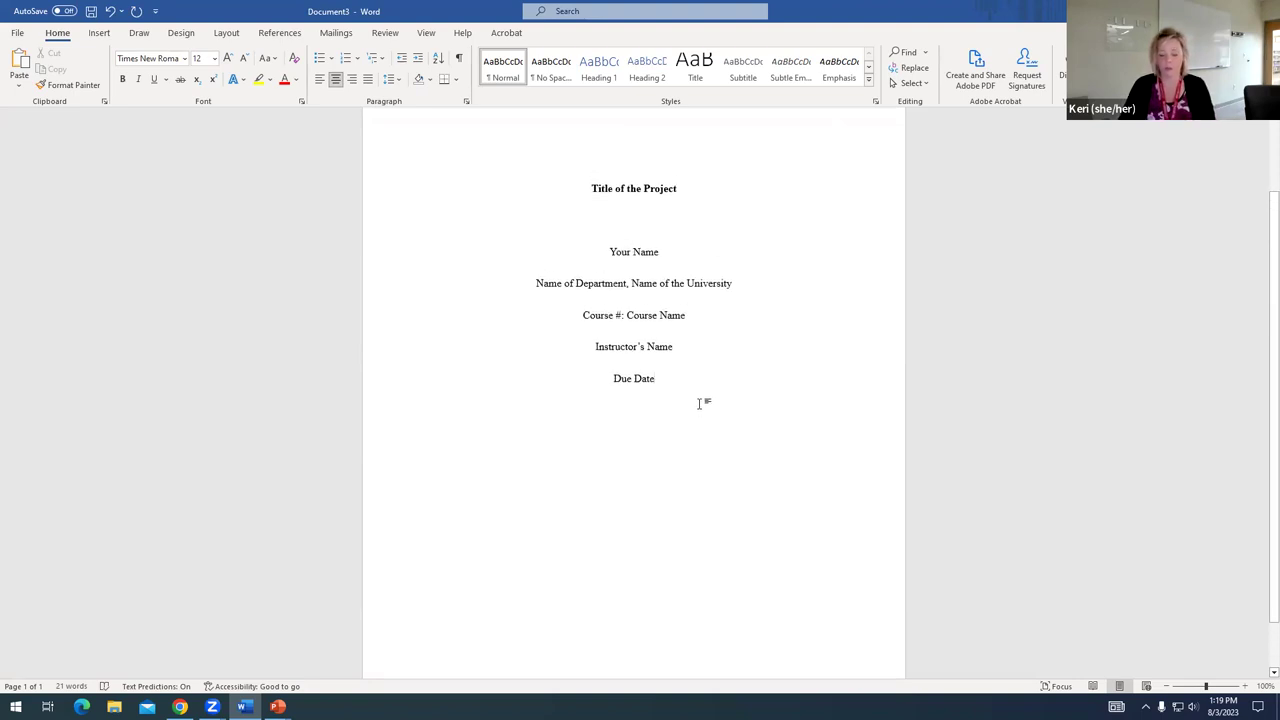
key("Return")
key("Return")
key("Return")
key("Return")
key("Return")
key("Return")
key("Return")
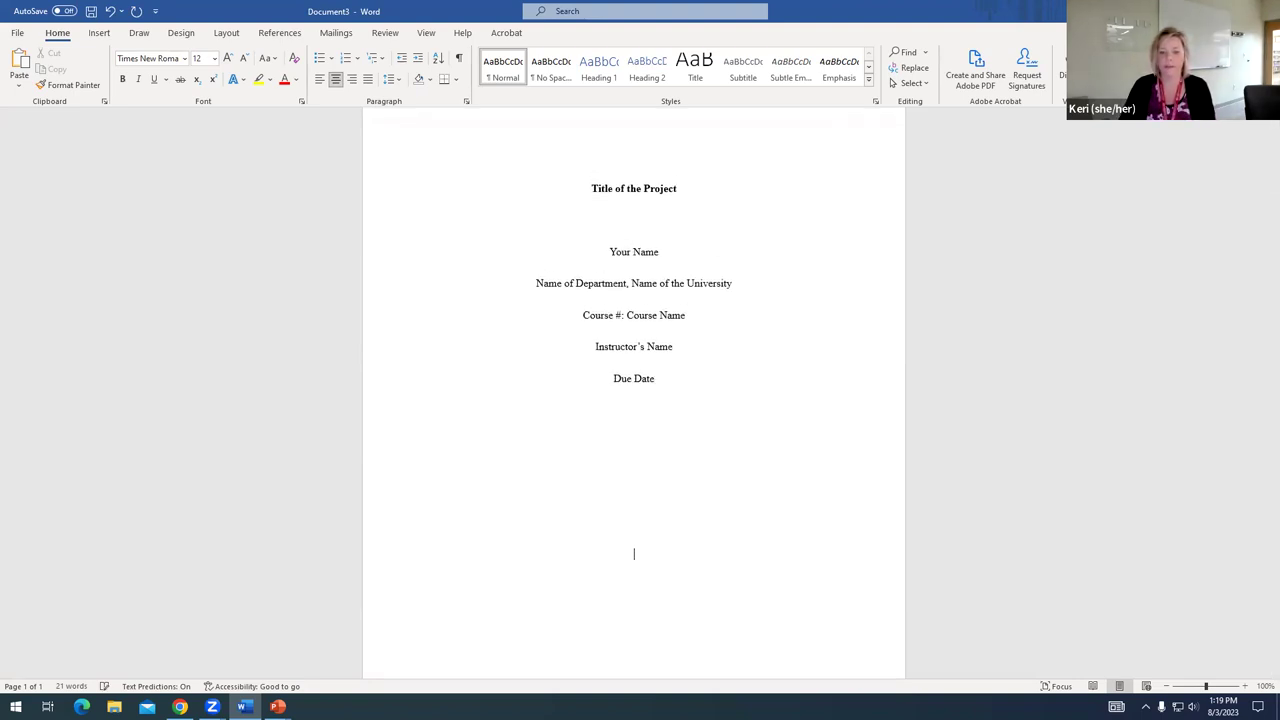
key("Return")
key("Return")
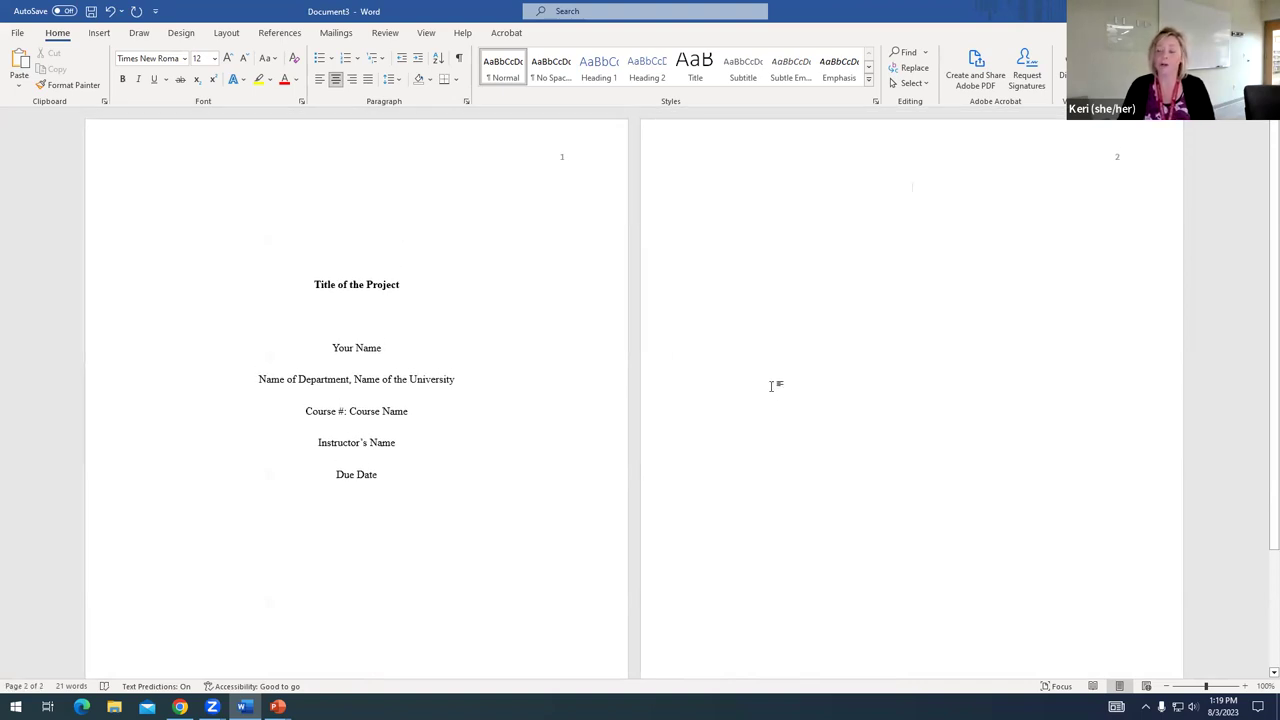
left_click(320, 80)
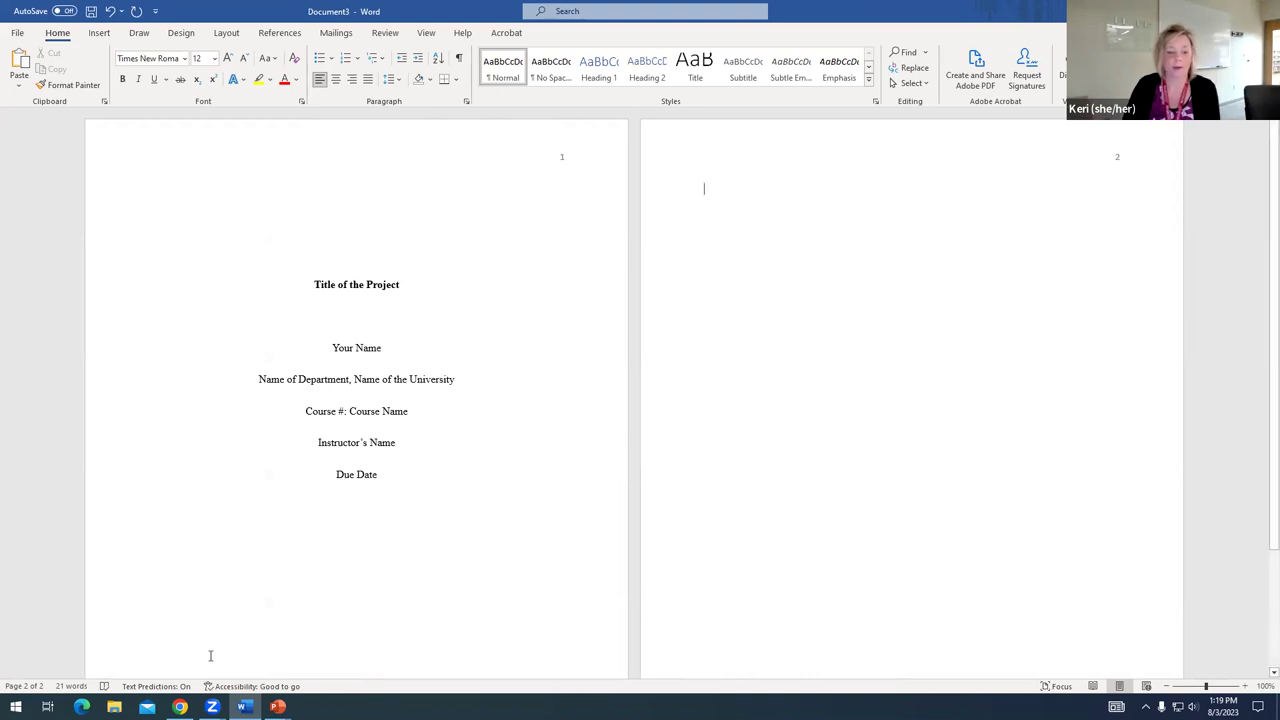
Step: Switch to the APA Style page on title page setup in Chrome to view the student title page example
mouse_move(180, 707)
left_click(250, 618)
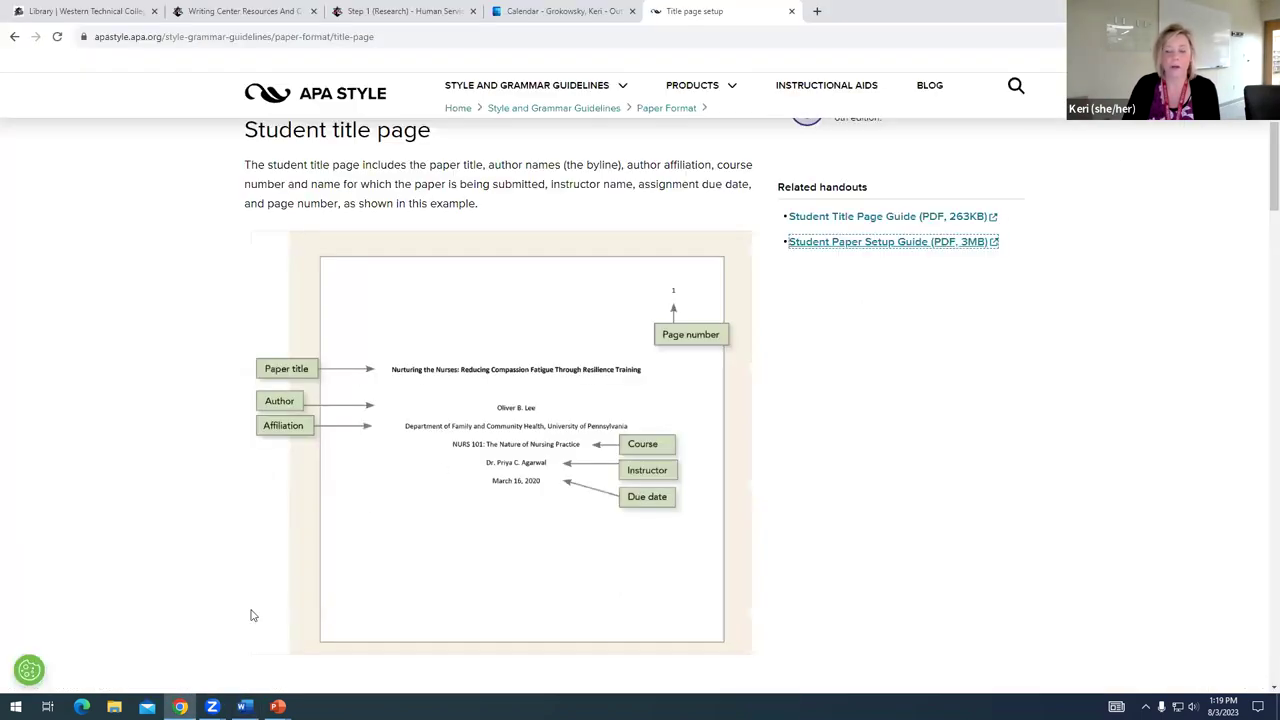